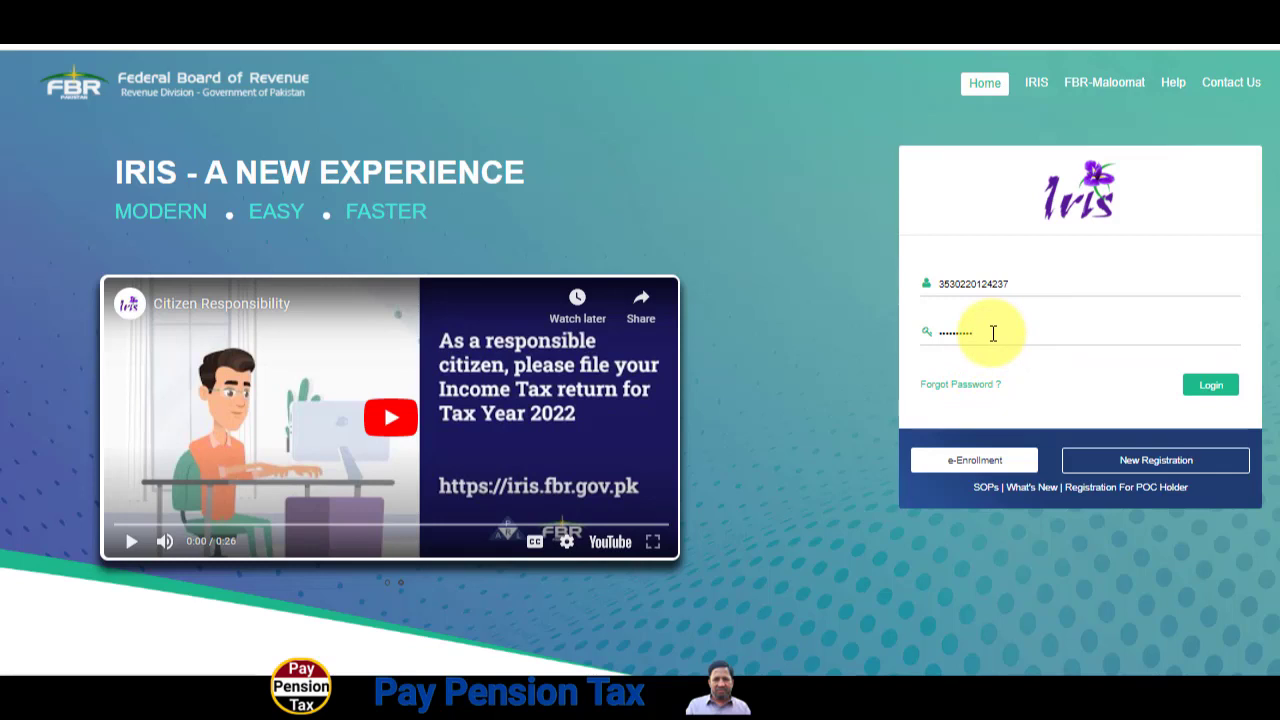
Step: Log in to the taxpayer account and open the original Normal Return (Ind/AOP/COY) declaration
{"action": "left_click", "coordinate": [1200, 396]}
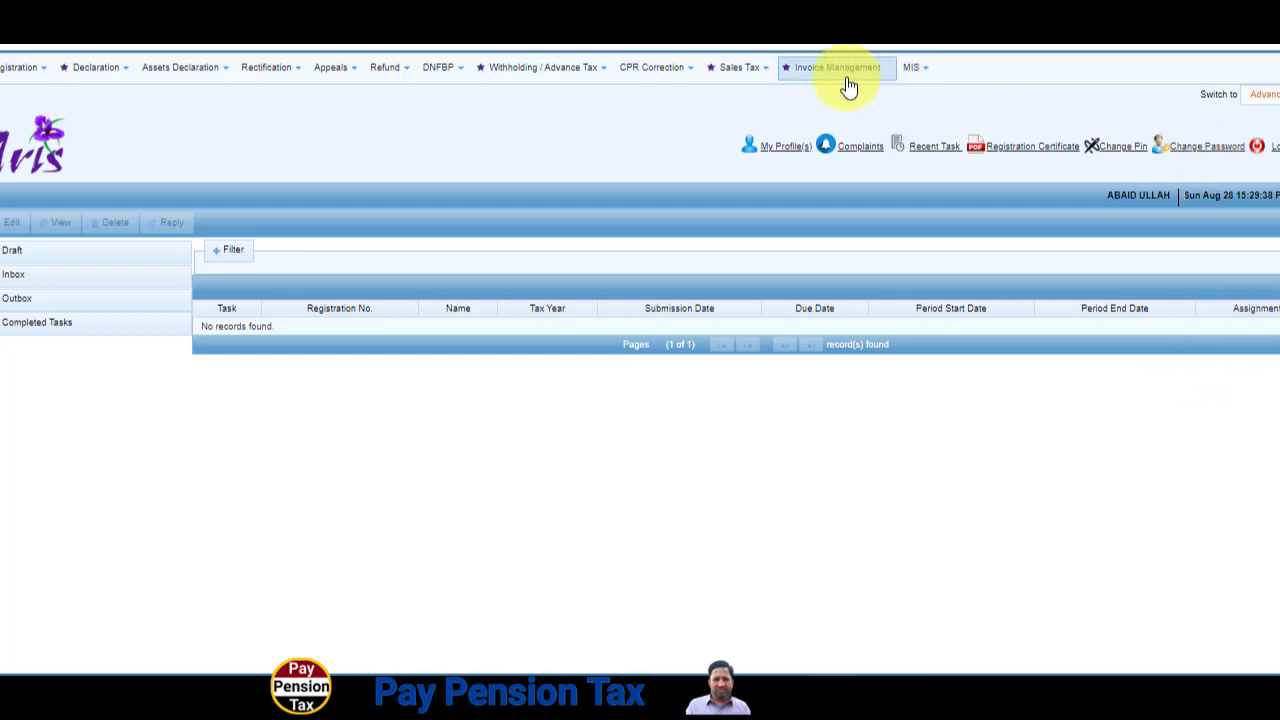
{"action": "left_click", "coordinate": [97, 75]}
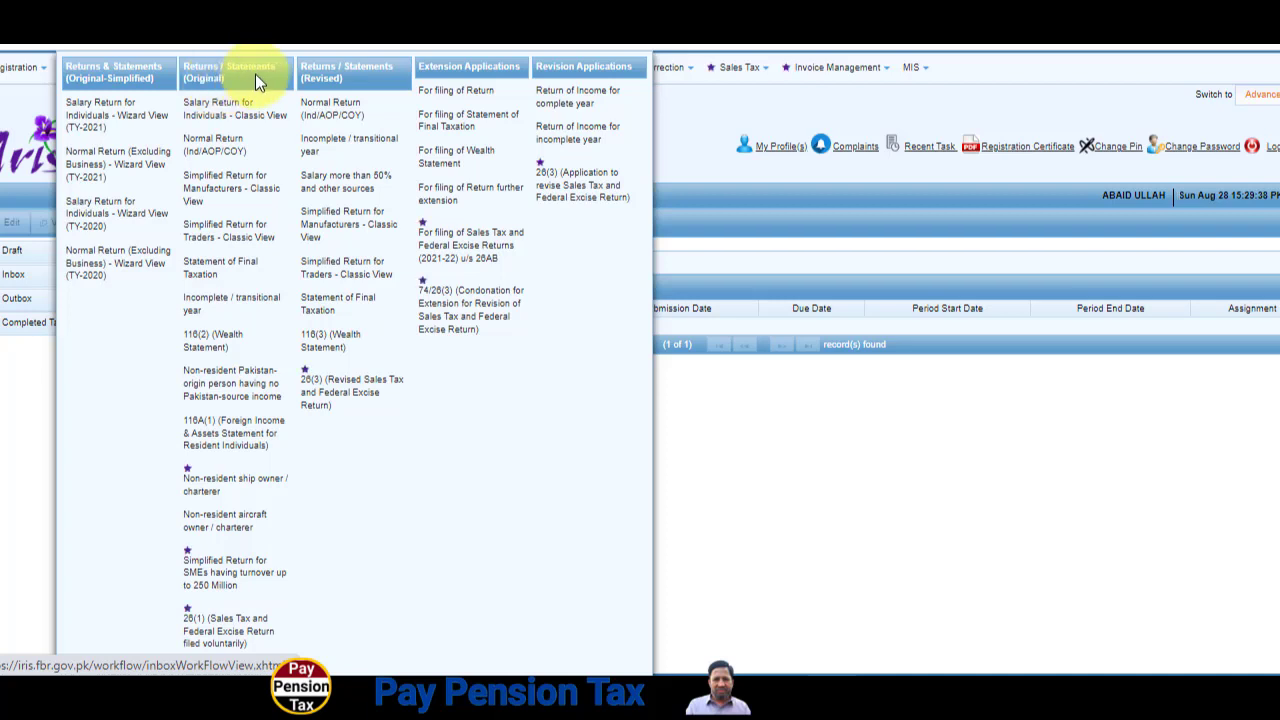
{"action": "left_click", "coordinate": [224, 150]}
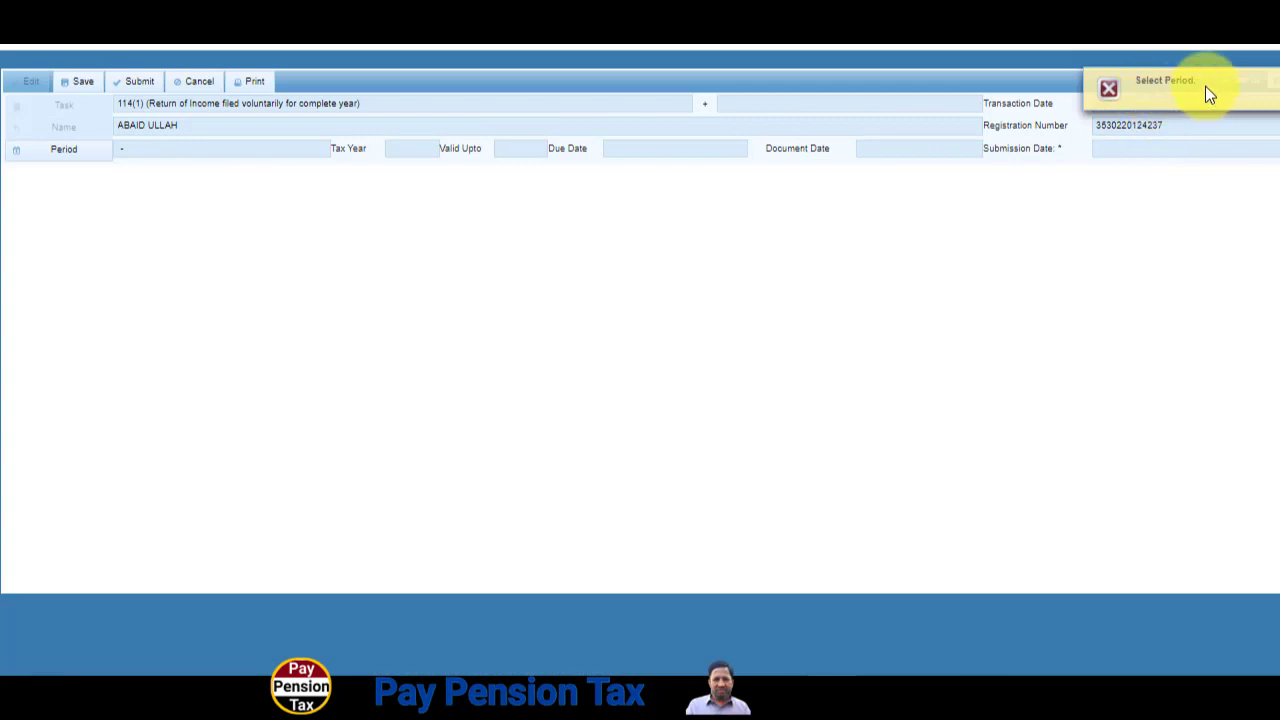
Step: Search for tax period 2022 and select 01-Jul-2021 to 30-Jun-2022 as the return's period
{"action": "left_click", "coordinate": [17, 154]}
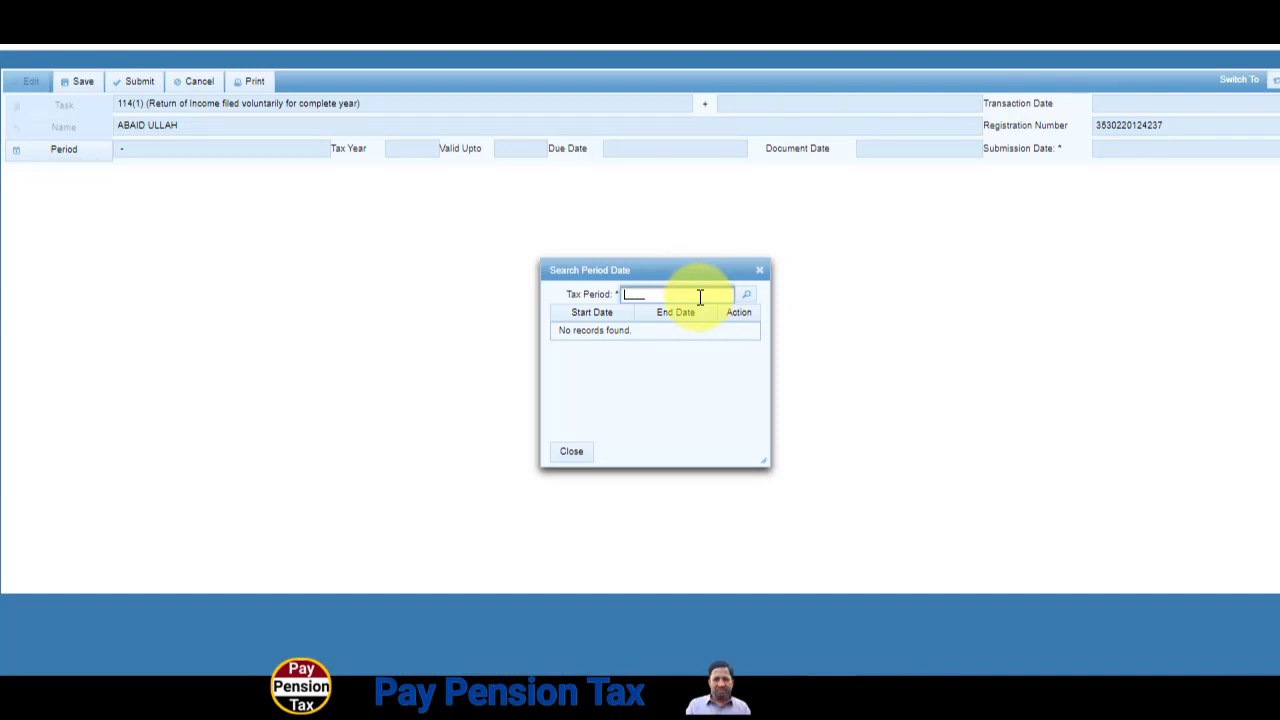
{"action": "type", "text": "2022"}
{"action": "left_click", "coordinate": [746, 297]}
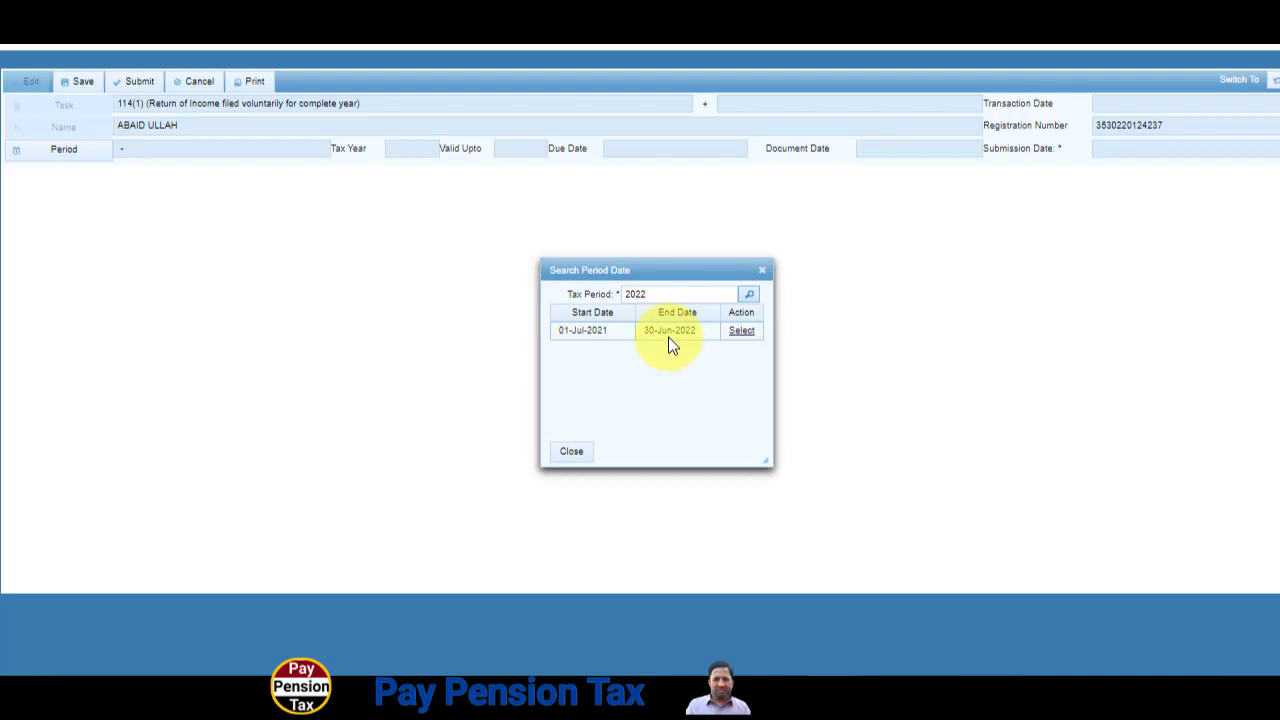
{"action": "left_click", "coordinate": [742, 331]}
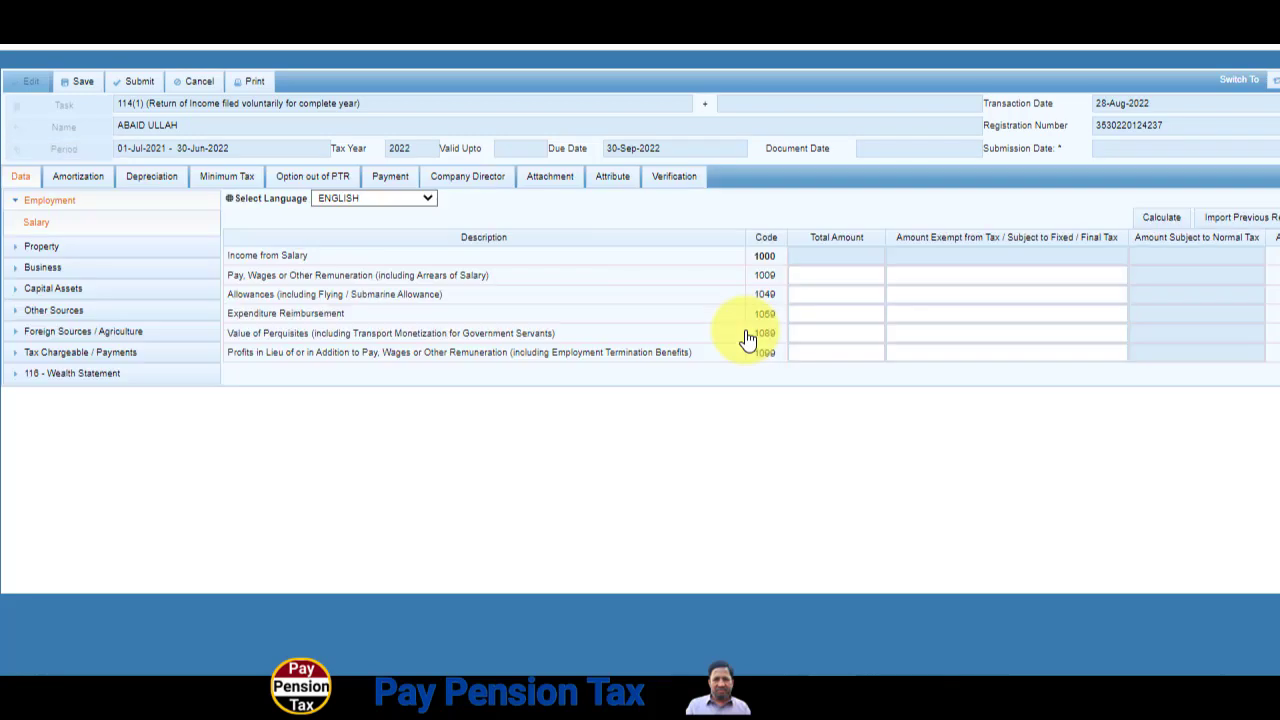
Step: Examine the salary income rows for pay and wages and for value of perquisites, including the total and exempt amount fields
{"action": "left_click", "coordinate": [822, 270]}
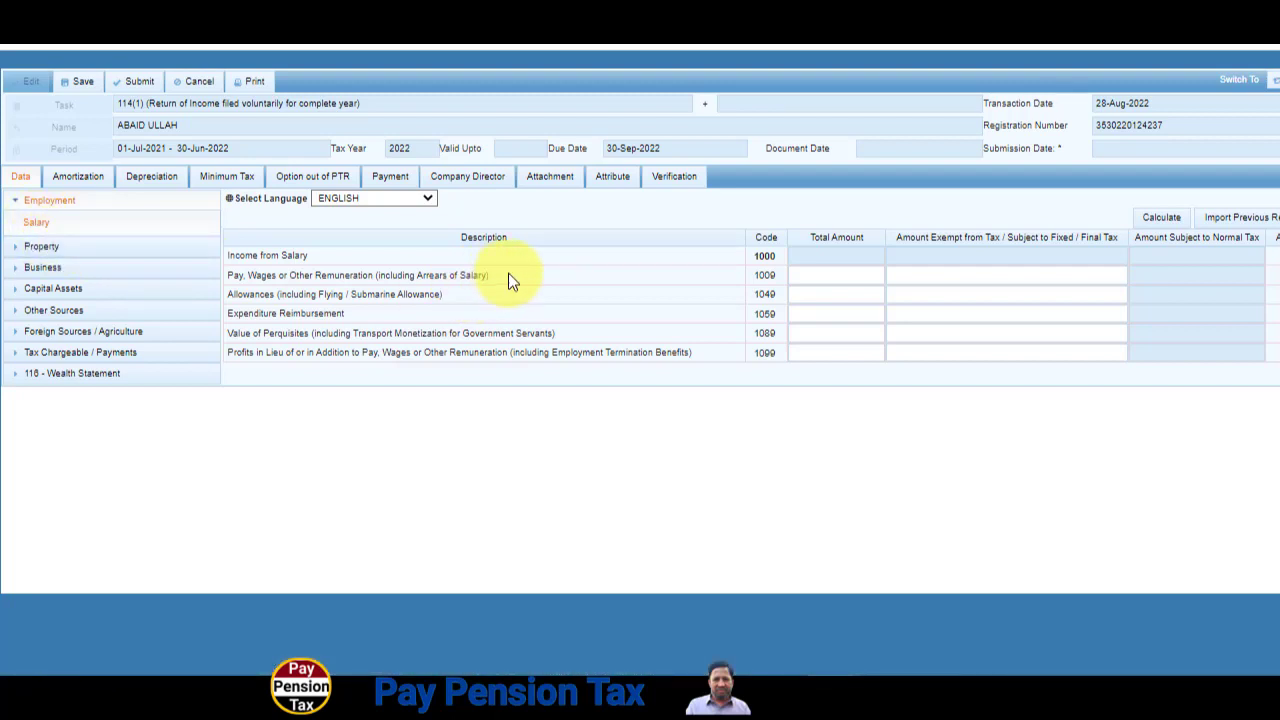
{"action": "left_click", "coordinate": [851, 277]}
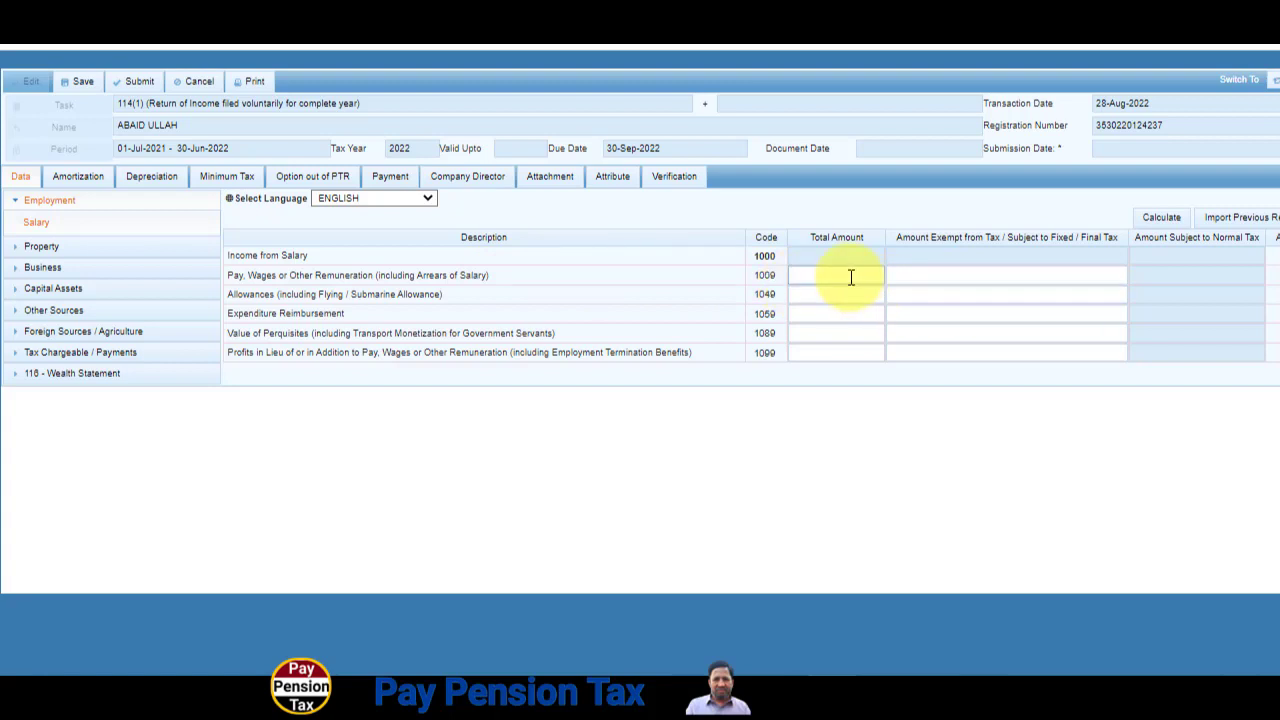
{"action": "left_click", "coordinate": [1006, 285]}
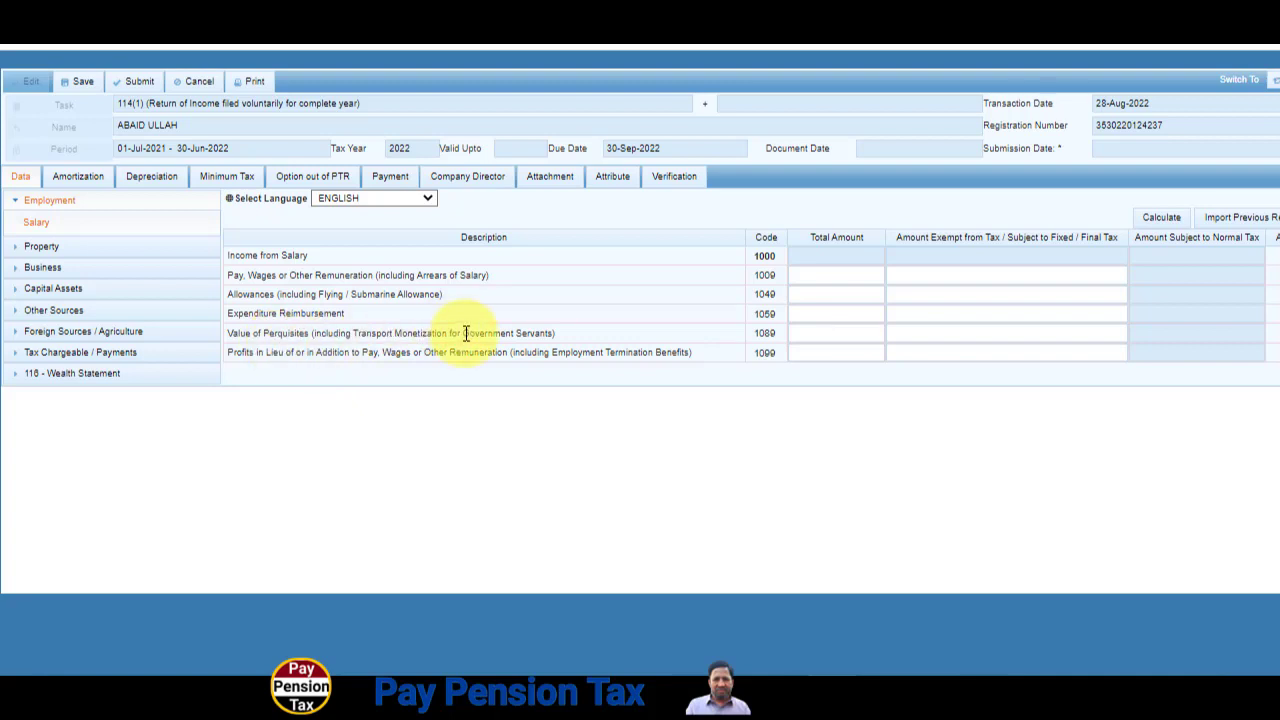
{"action": "left_click", "coordinate": [840, 333]}
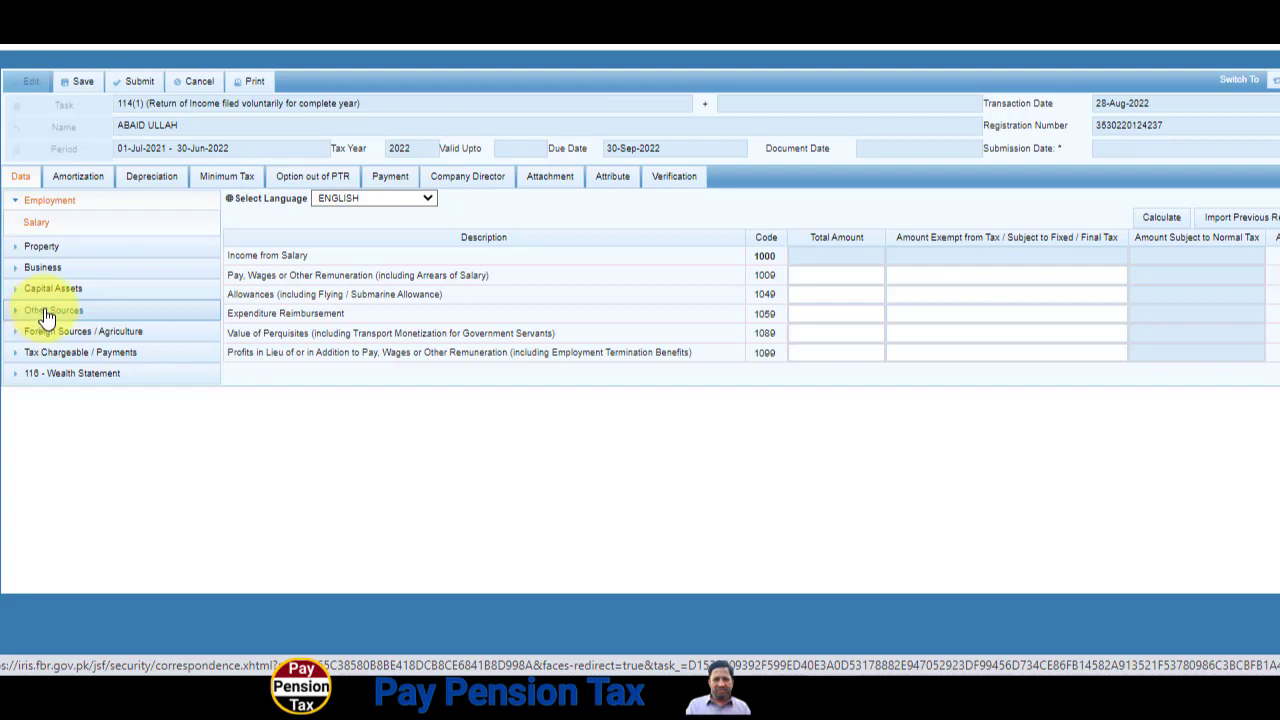
Step: Show the Property receipts and deductions and examine the Rent Received or Receivable amount field
{"action": "left_click", "coordinate": [57, 251]}
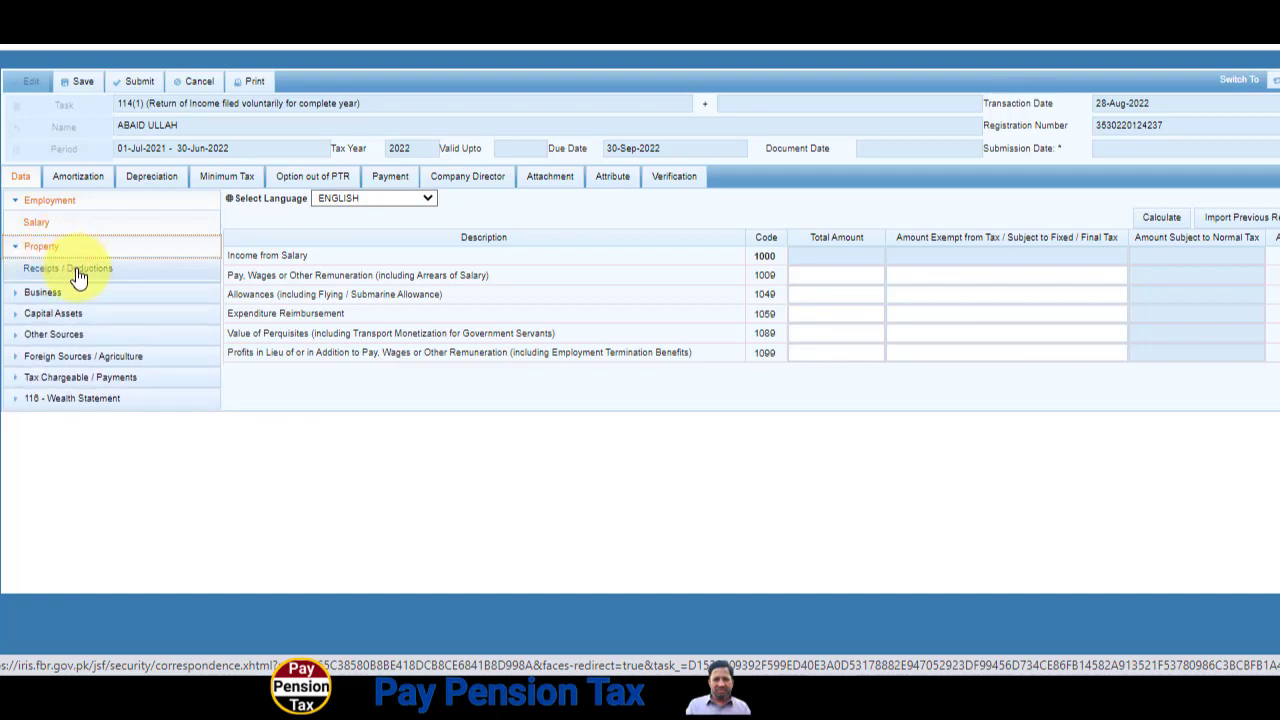
{"action": "left_click", "coordinate": [75, 269]}
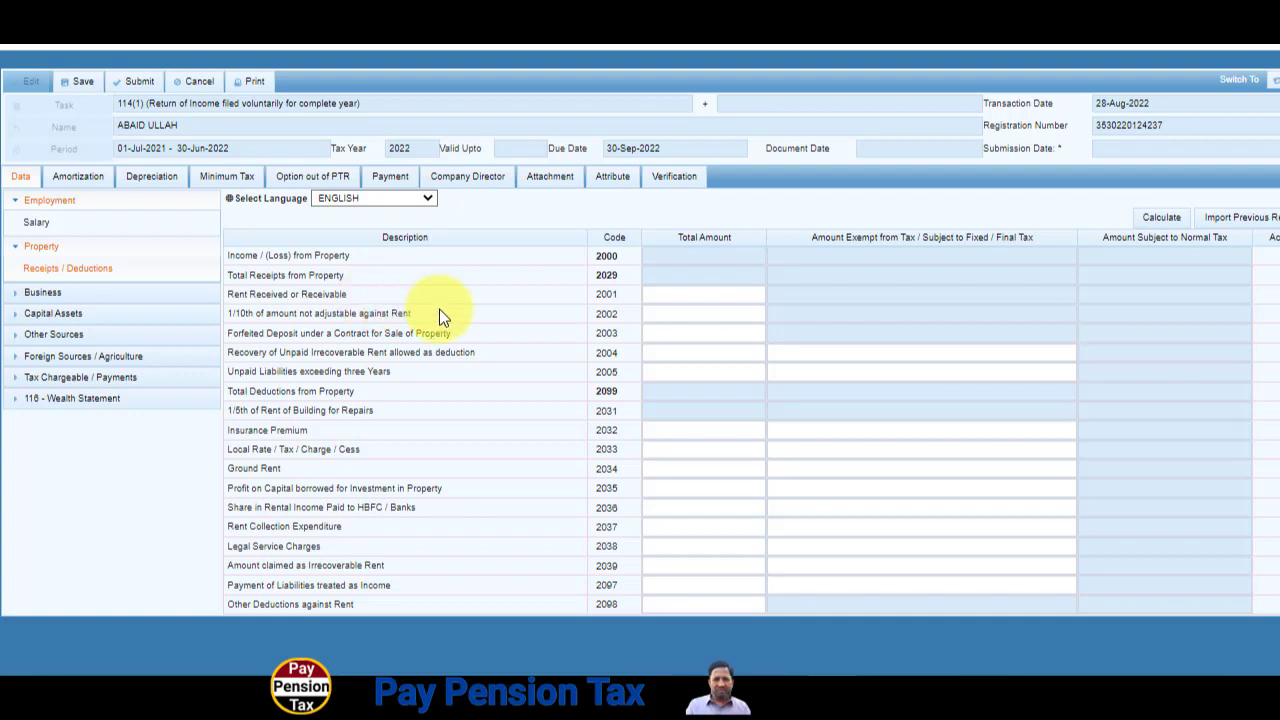
{"action": "left_click", "coordinate": [673, 294]}
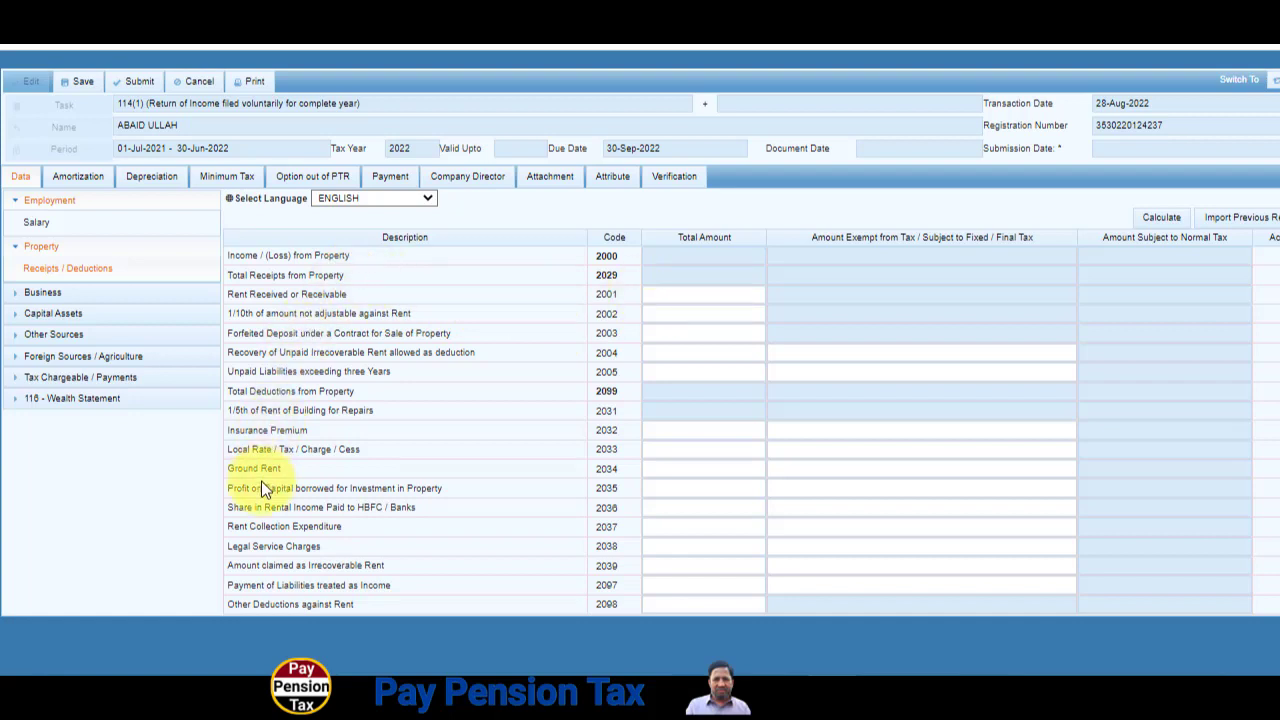
Step: Show the Other Sources receipts and deductions and examine the Royalty and Profit on Debt amount fields
{"action": "left_click", "coordinate": [46, 336]}
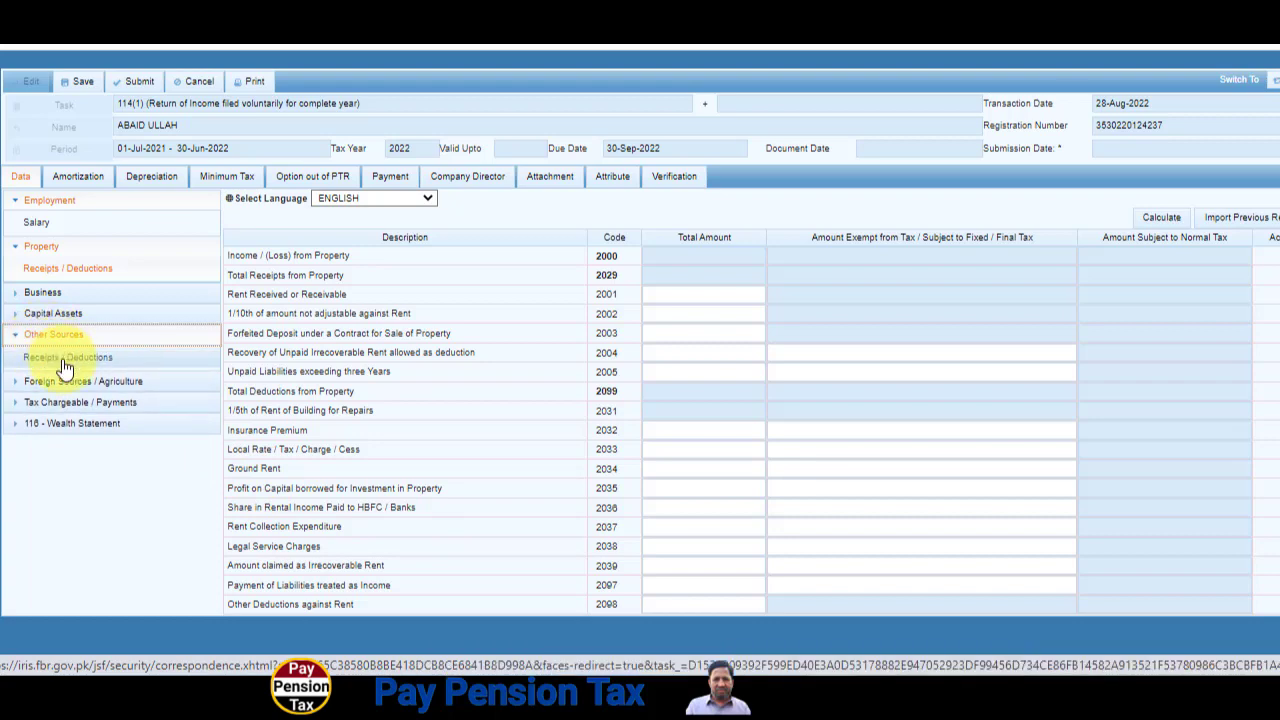
{"action": "left_click", "coordinate": [63, 366]}
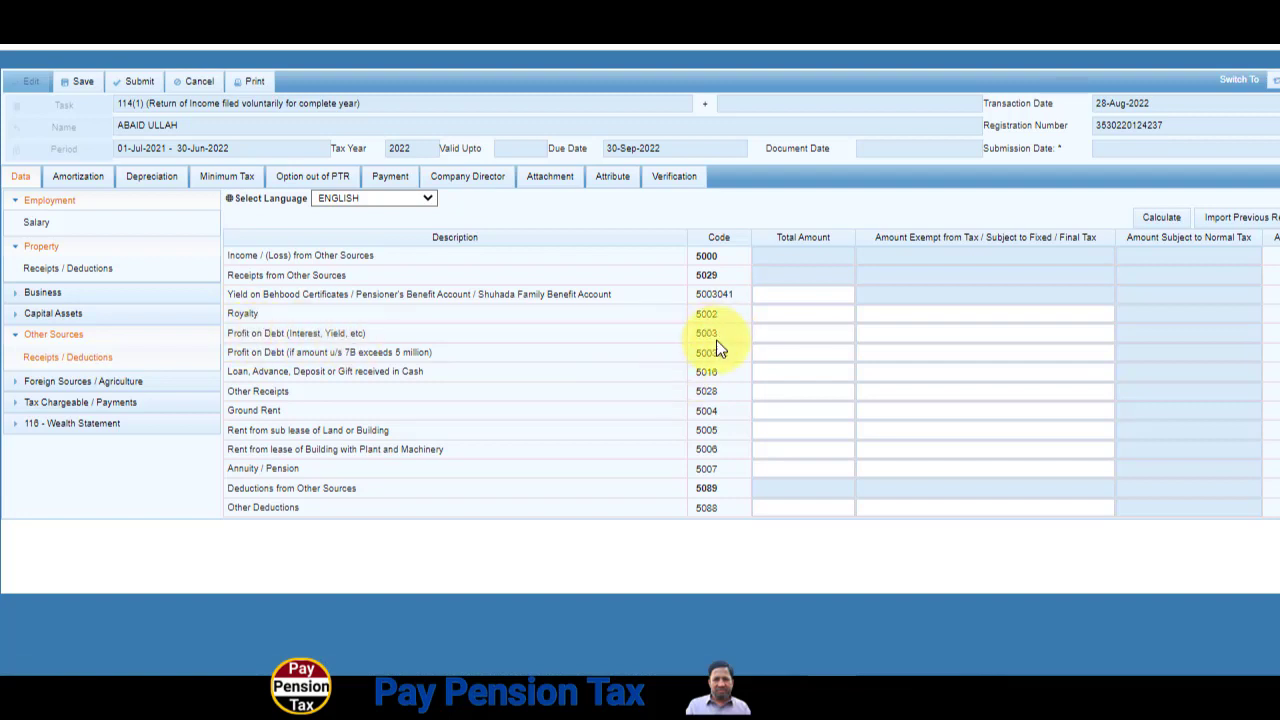
{"action": "left_click", "coordinate": [803, 336]}
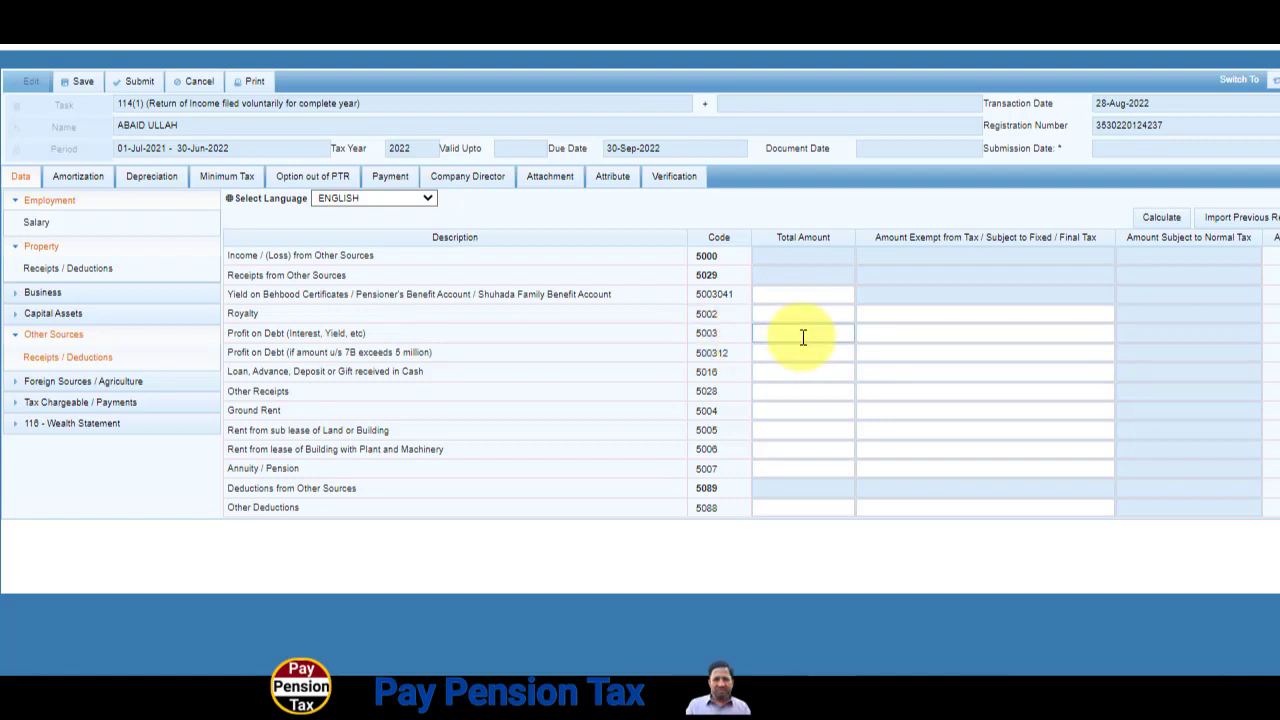
{"action": "left_click", "coordinate": [802, 318]}
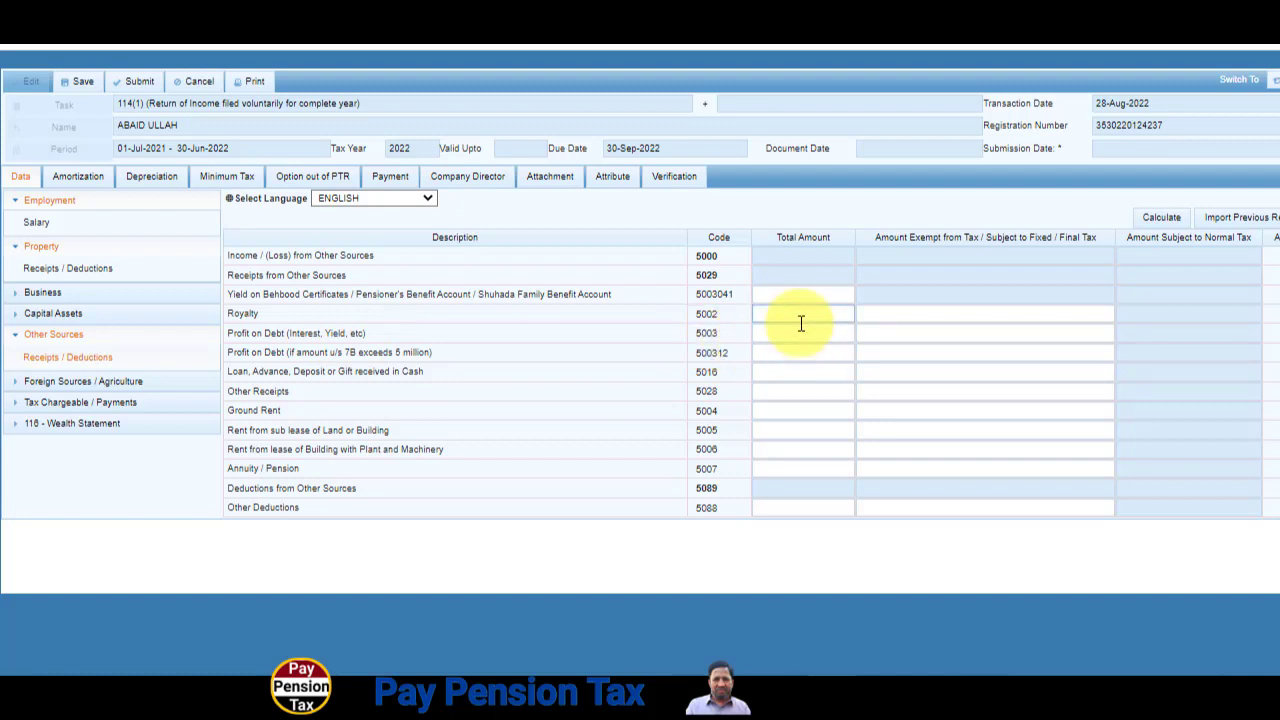
{"action": "left_click", "coordinate": [788, 336]}
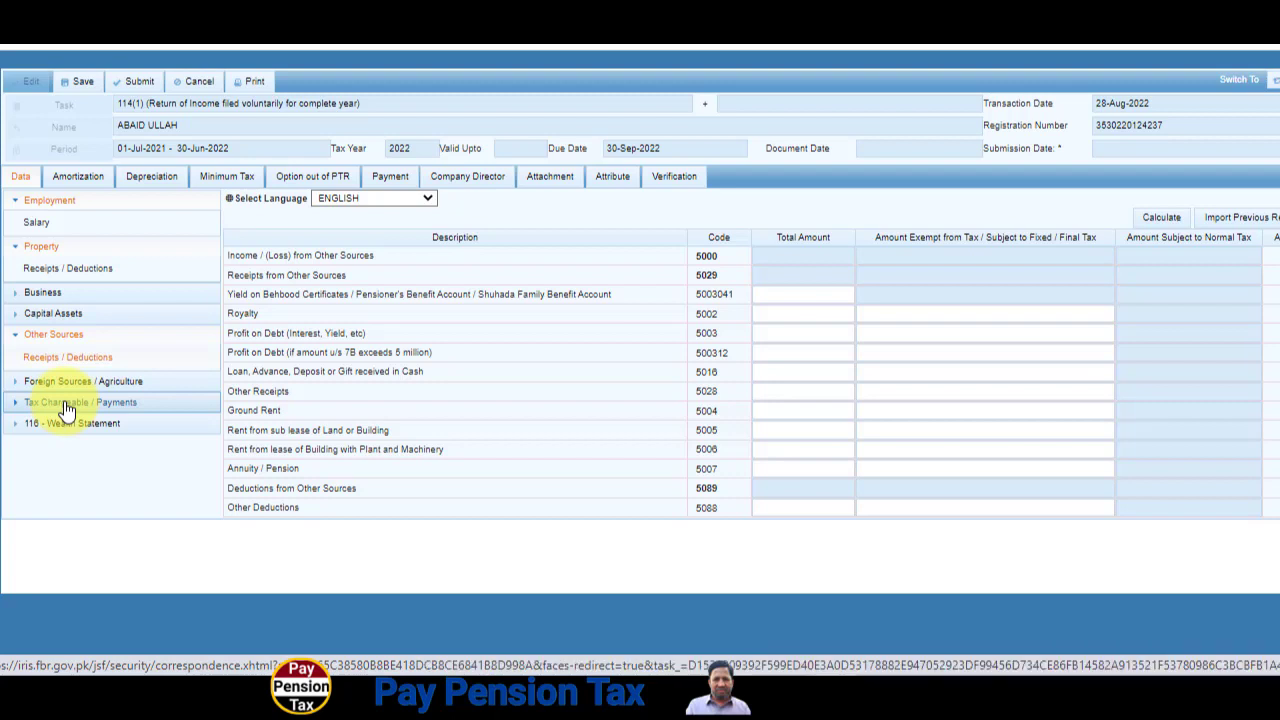
Step: Show the Deductible Allowances under Tax Chargeable / Payments and examine the Zakat and Educational Expenses total fields
{"action": "left_click", "coordinate": [123, 410]}
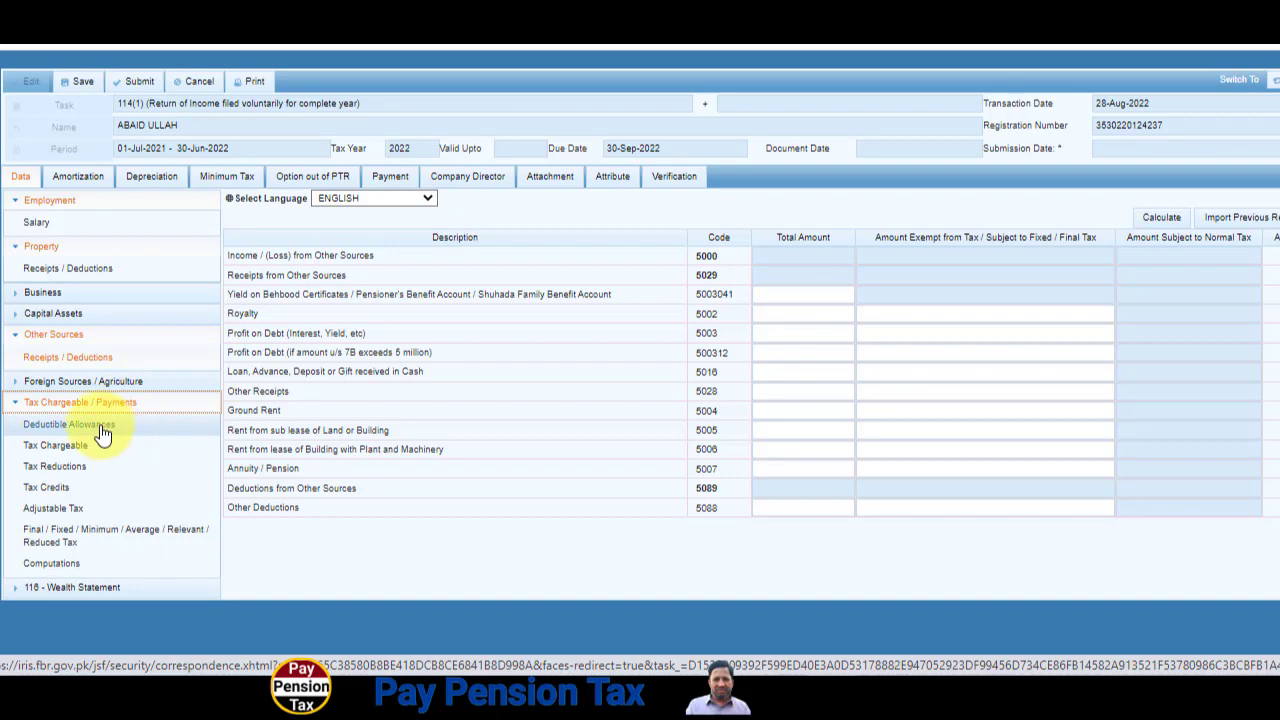
{"action": "left_click", "coordinate": [101, 430]}
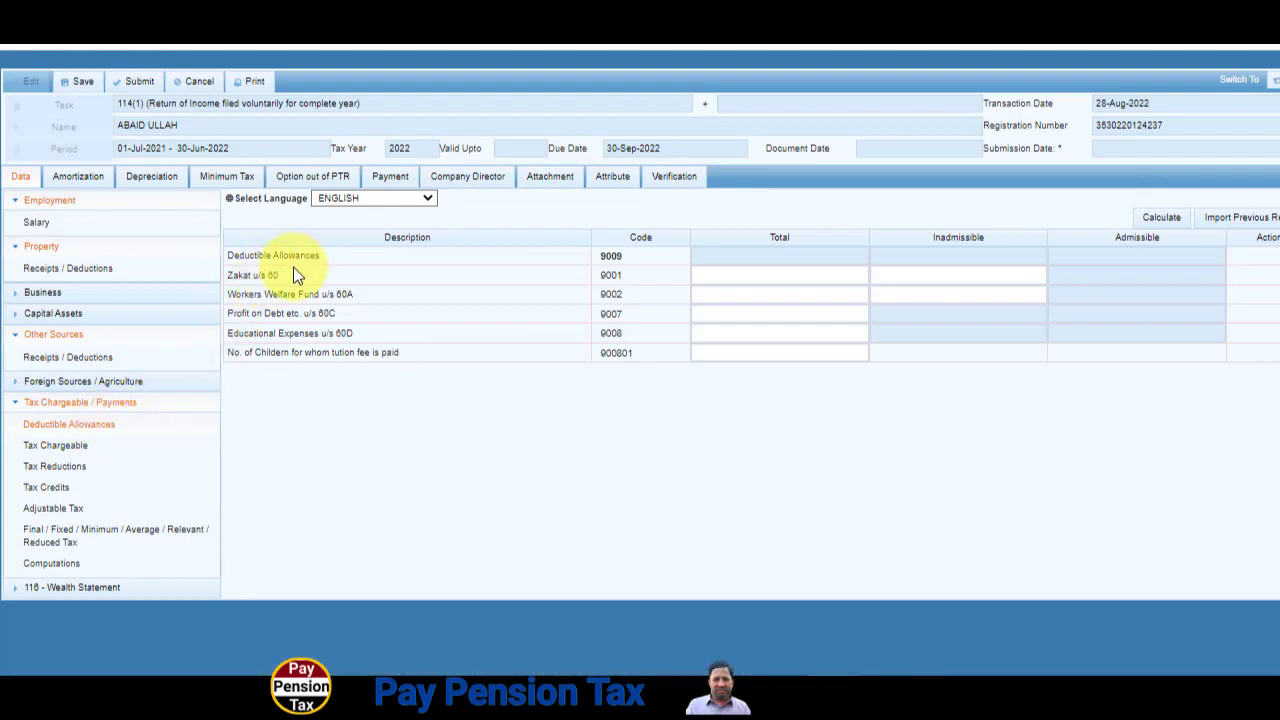
{"action": "left_click", "coordinate": [745, 258]}
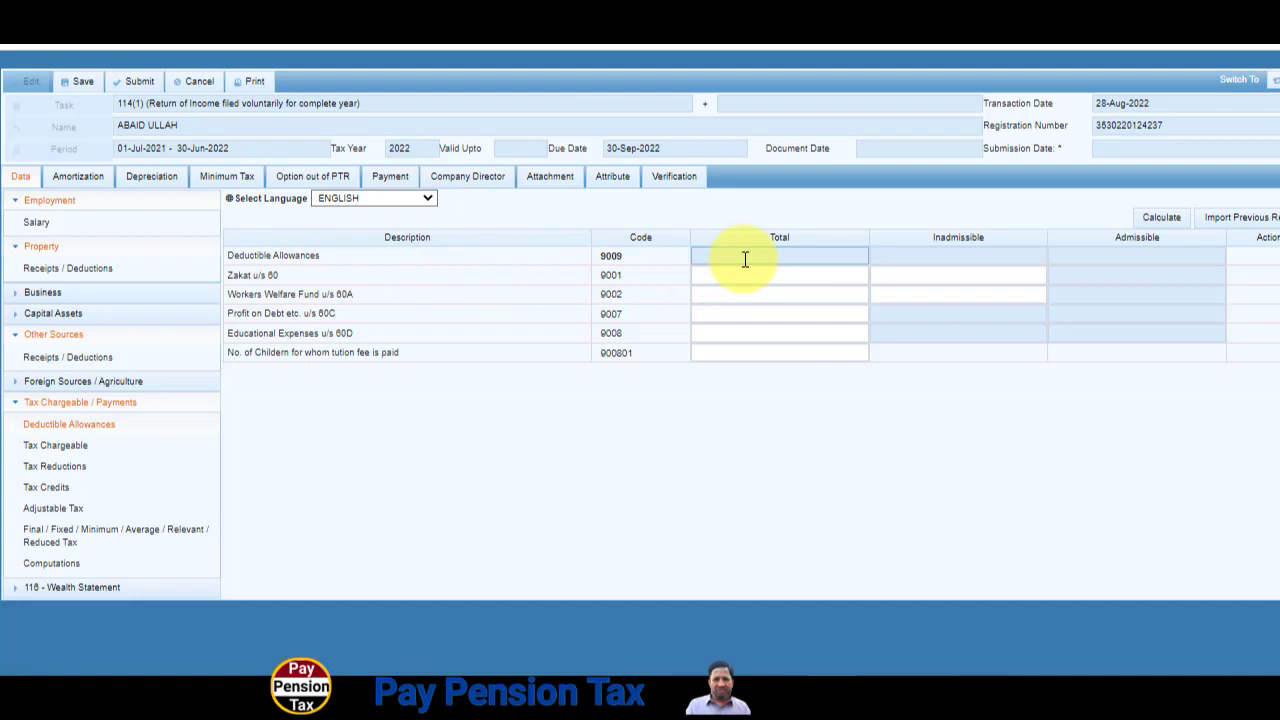
{"action": "left_click", "coordinate": [736, 274]}
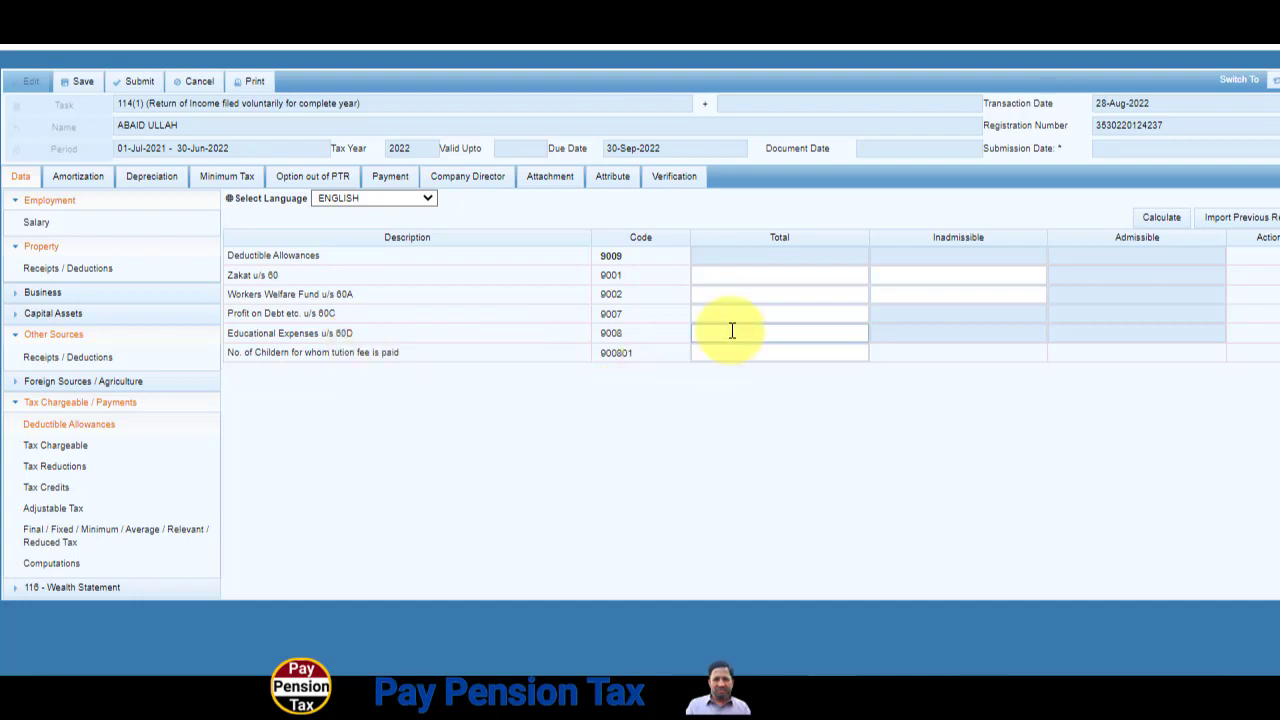
Step: View the Tax Chargeable section and the Tax Reductions section of the return
{"action": "left_click", "coordinate": [66, 451]}
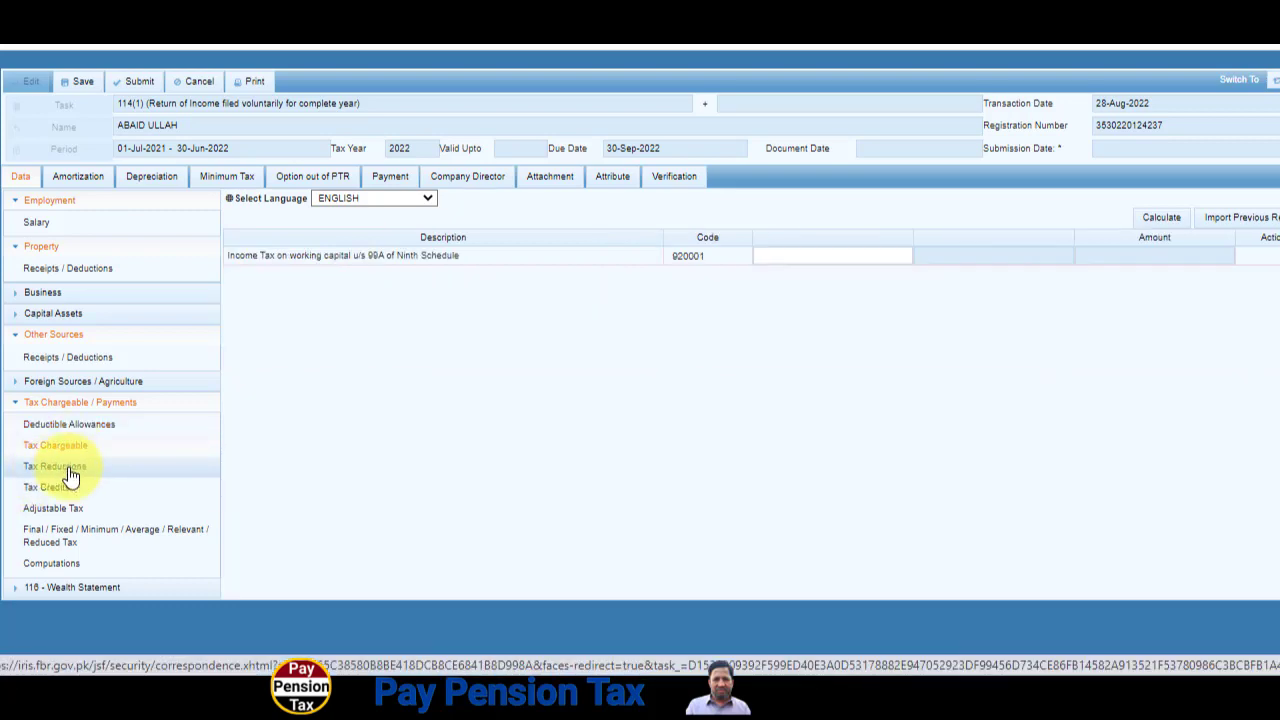
{"action": "left_click", "coordinate": [67, 467]}
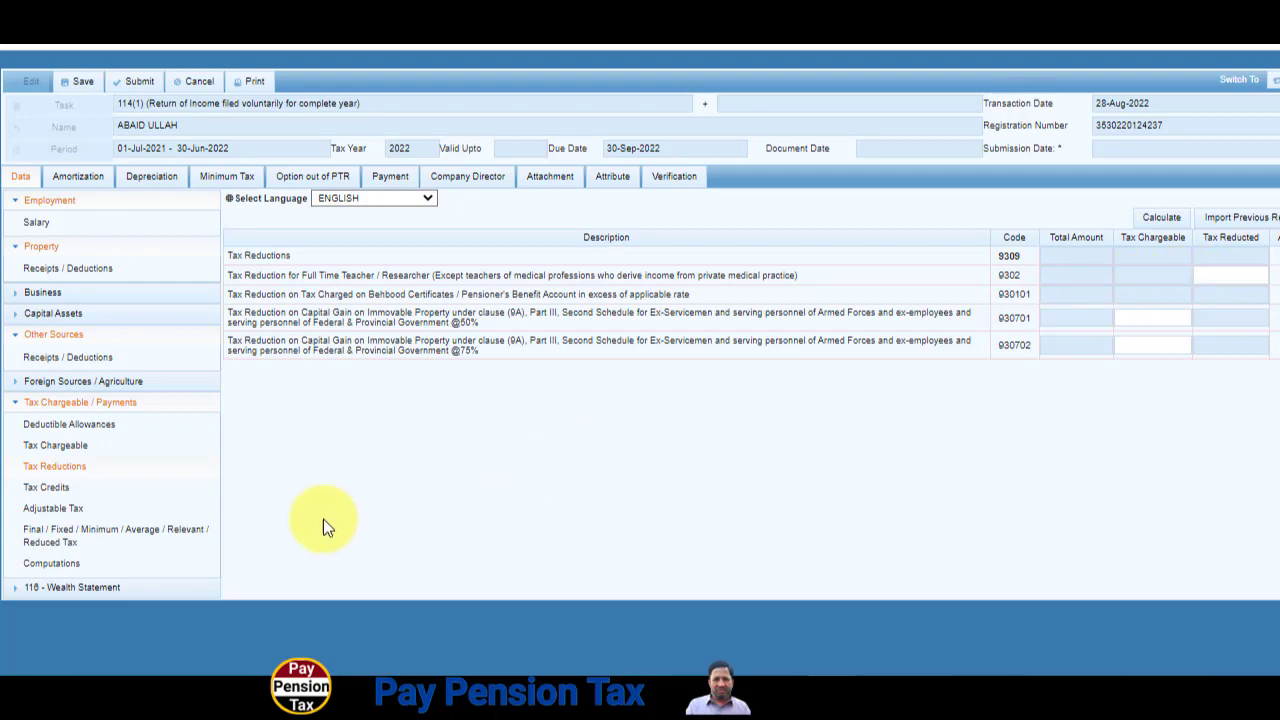
Step: Show the Adjustable Tax section and examine its tax collected or deducted fields, from imports down to the property and vehicle rows
{"action": "left_click", "coordinate": [71, 514]}
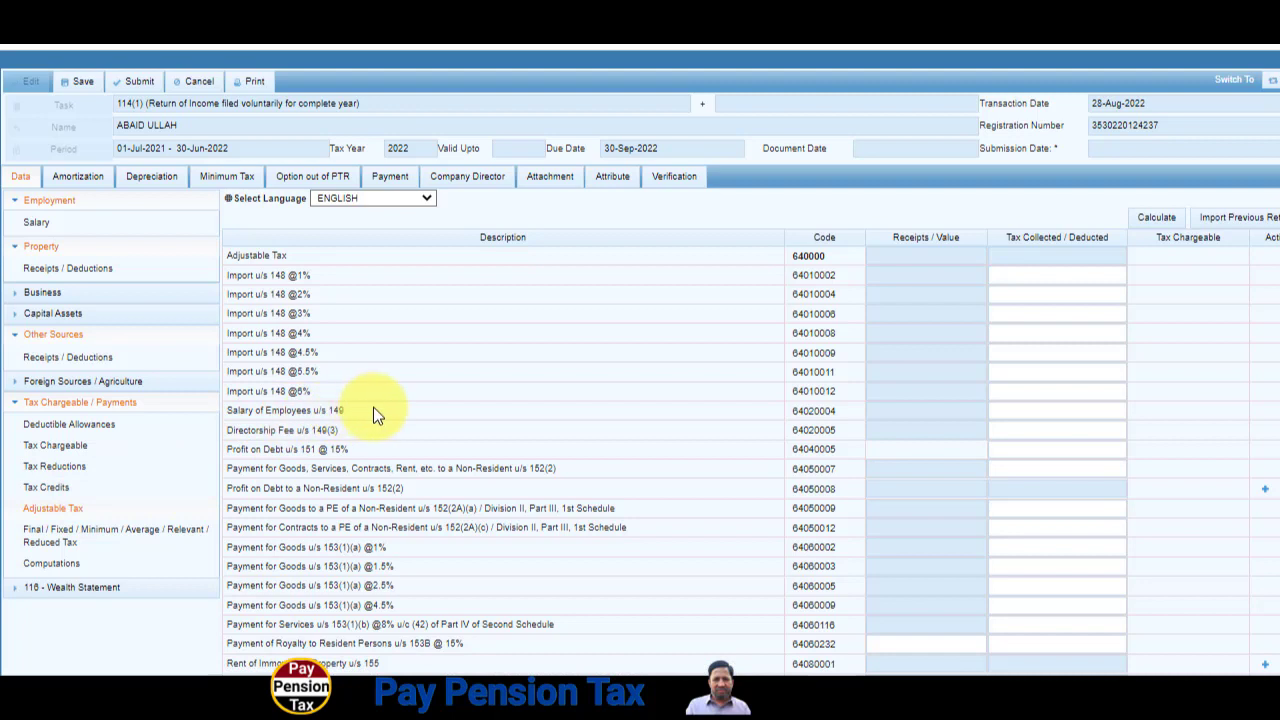
{"action": "left_click", "coordinate": [1048, 390]}
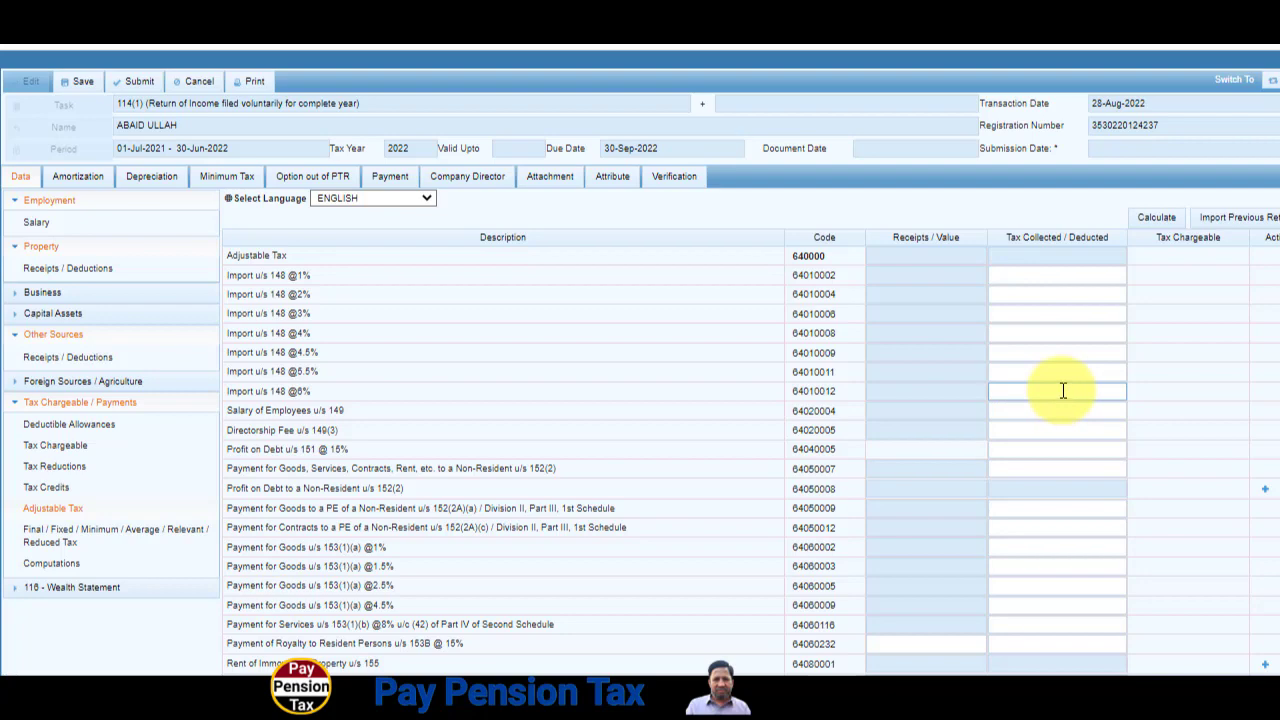
{"action": "scroll", "coordinate": [1063, 390], "scroll_direction": "down", "scroll_amount": 3}
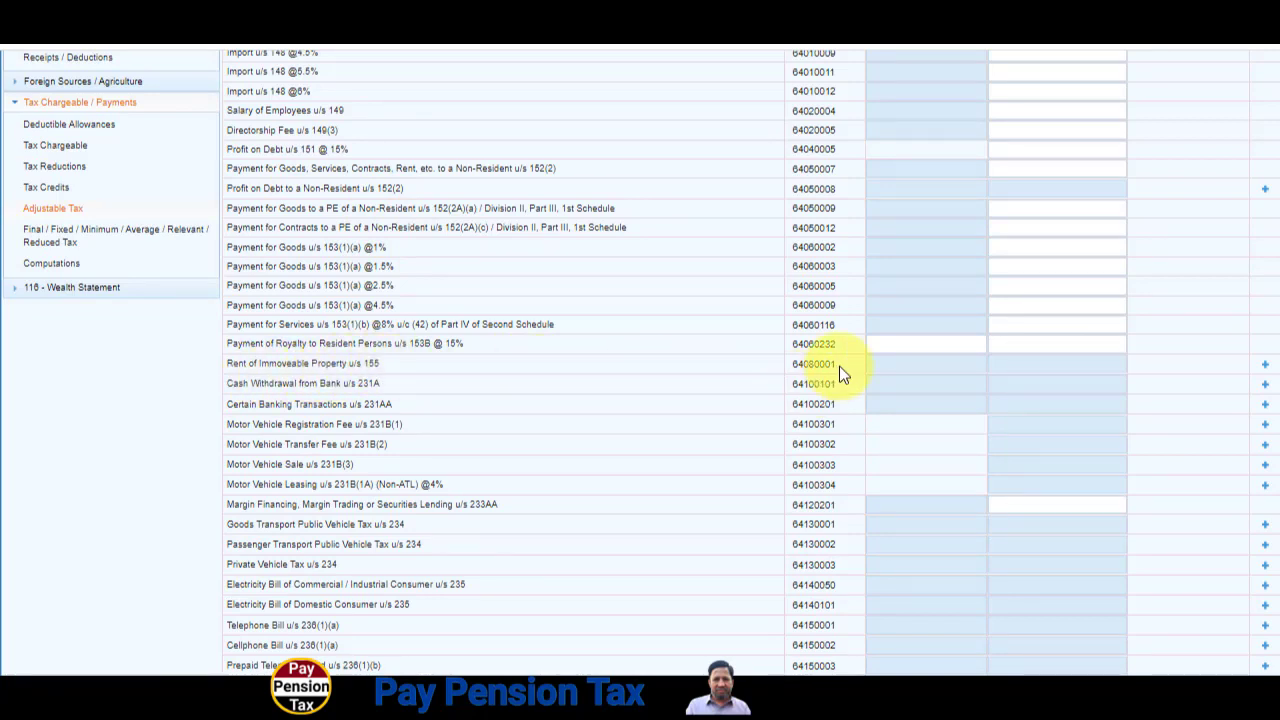
Step: Inspect the Property and Contents fields of a new Rent of Immoveable Property u/s 155 entry, and cancel the entry
{"action": "left_click", "coordinate": [870, 366]}
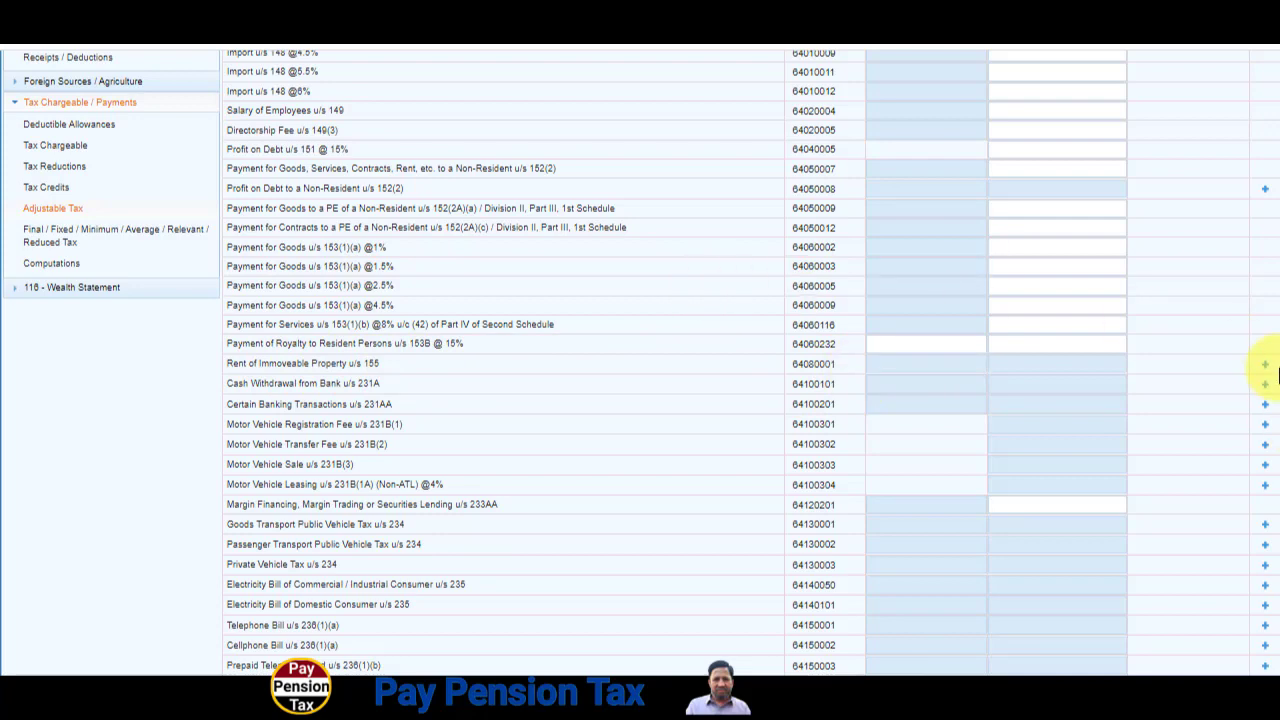
{"action": "left_click", "coordinate": [1266, 367]}
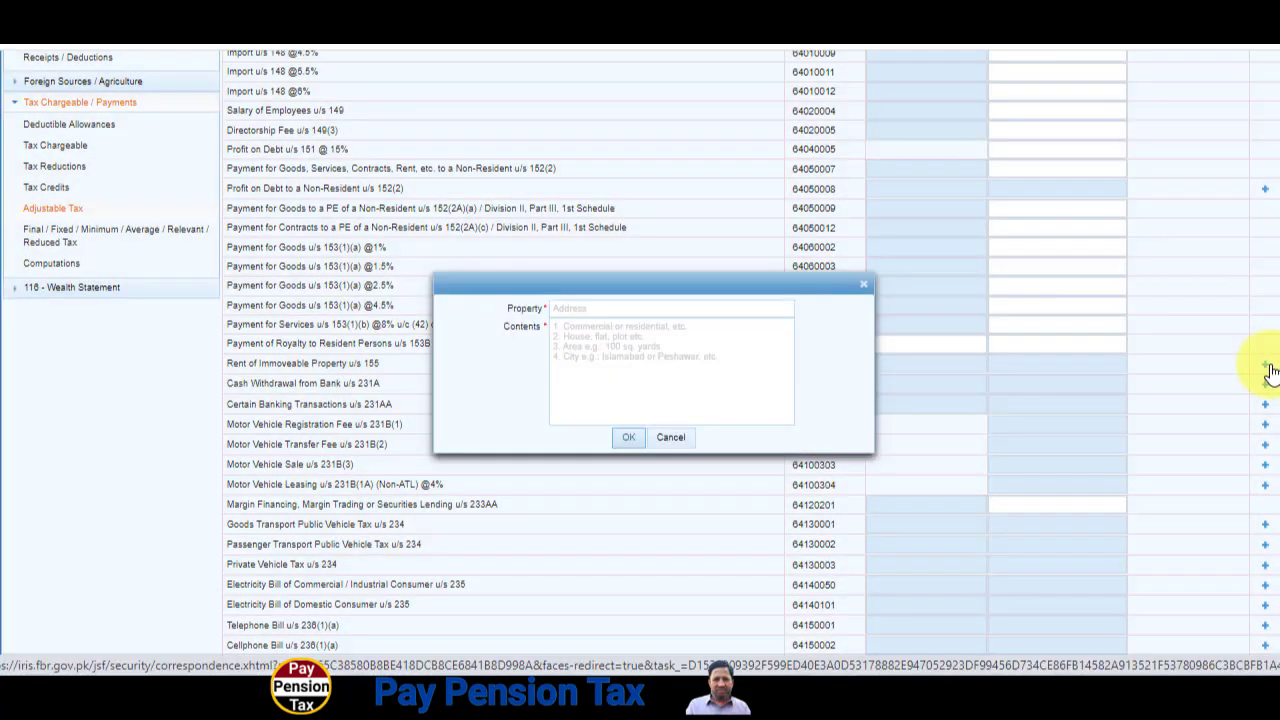
{"action": "left_click", "coordinate": [576, 306]}
{"action": "left_click", "coordinate": [610, 327]}
{"action": "left_click", "coordinate": [681, 312]}
{"action": "left_click", "coordinate": [666, 334]}
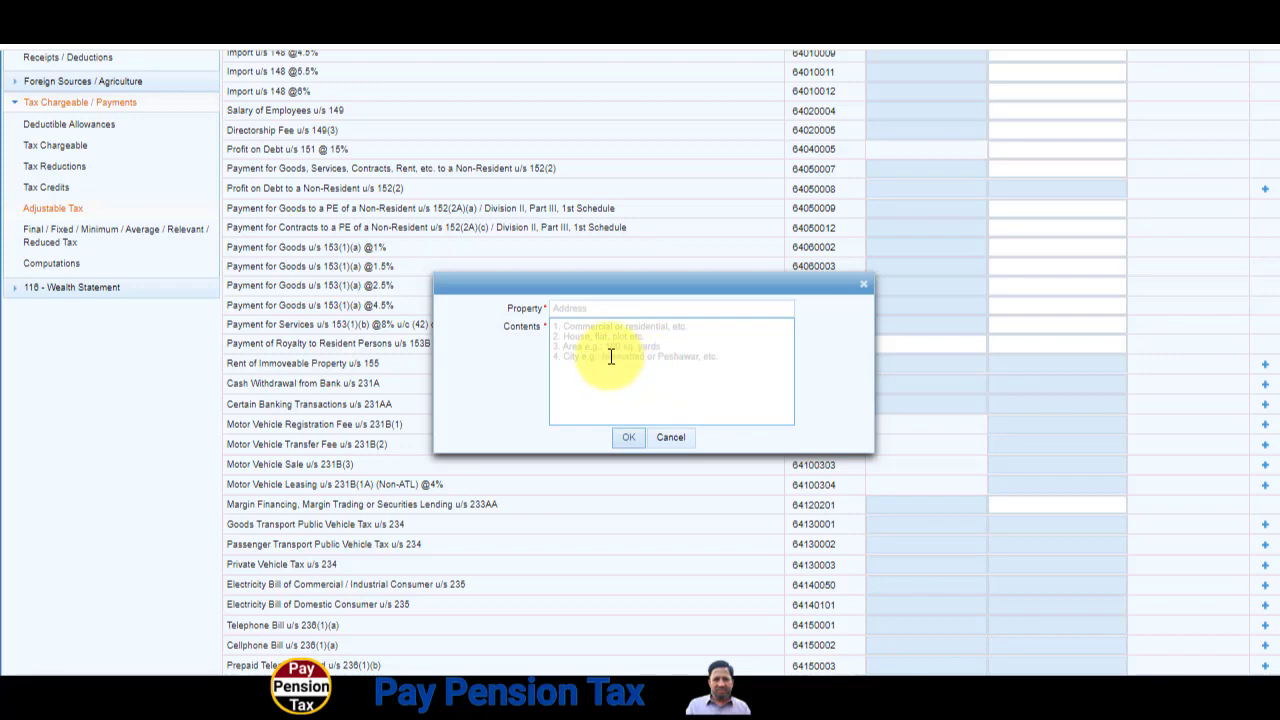
{"action": "left_click", "coordinate": [680, 439]}
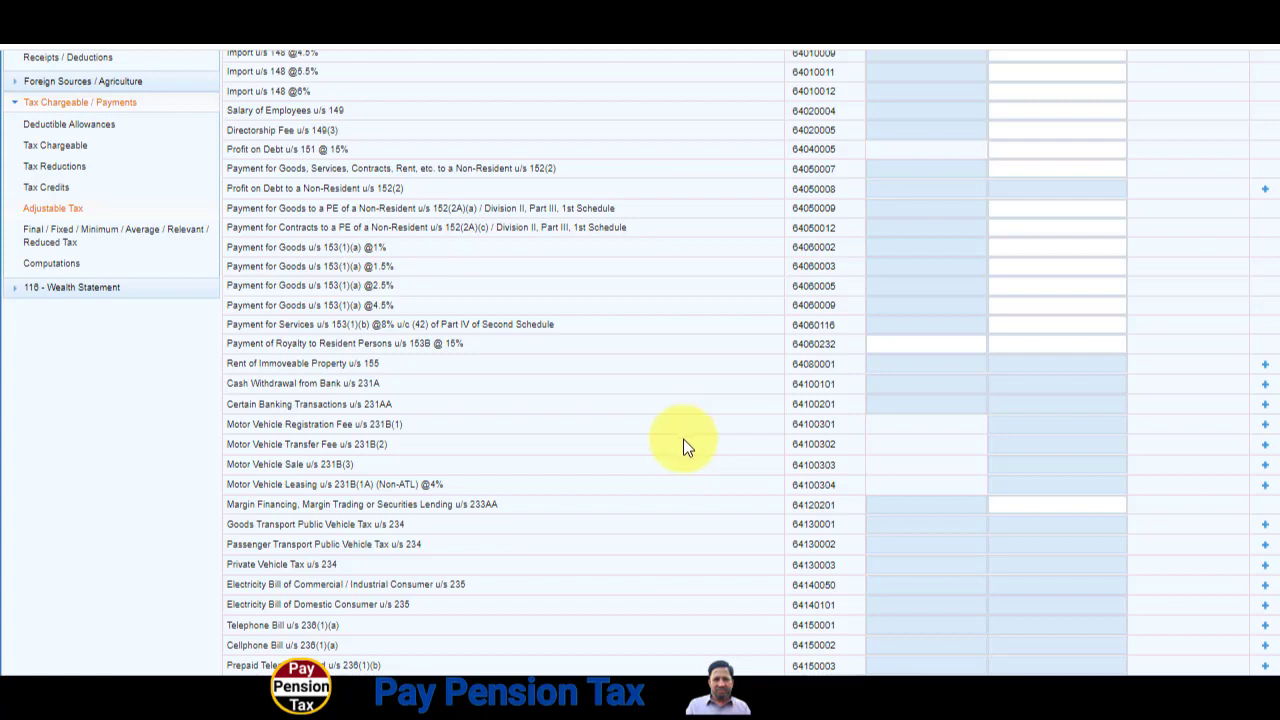
Step: Examine the Cash Withdrawal from Bank u/s 231A fields and the vehicle, electricity and telephone tax rows below them
{"action": "left_click", "coordinate": [1049, 383]}
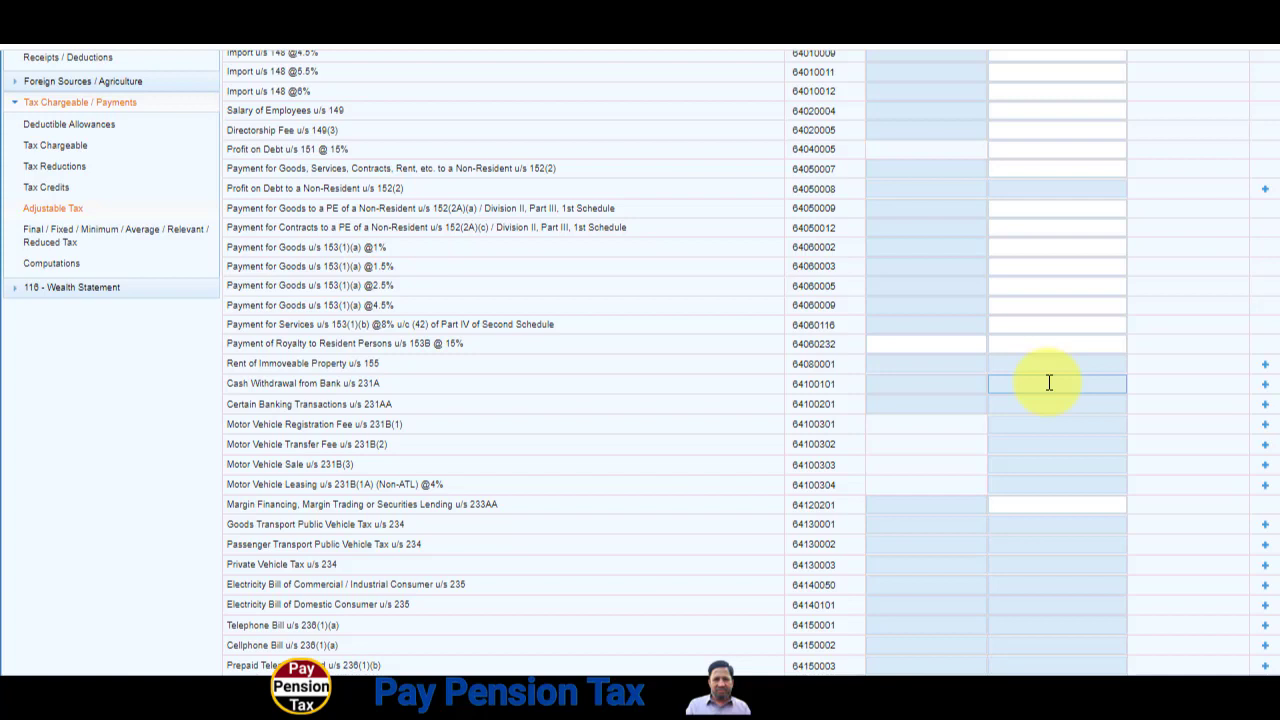
{"action": "left_click", "coordinate": [930, 384]}
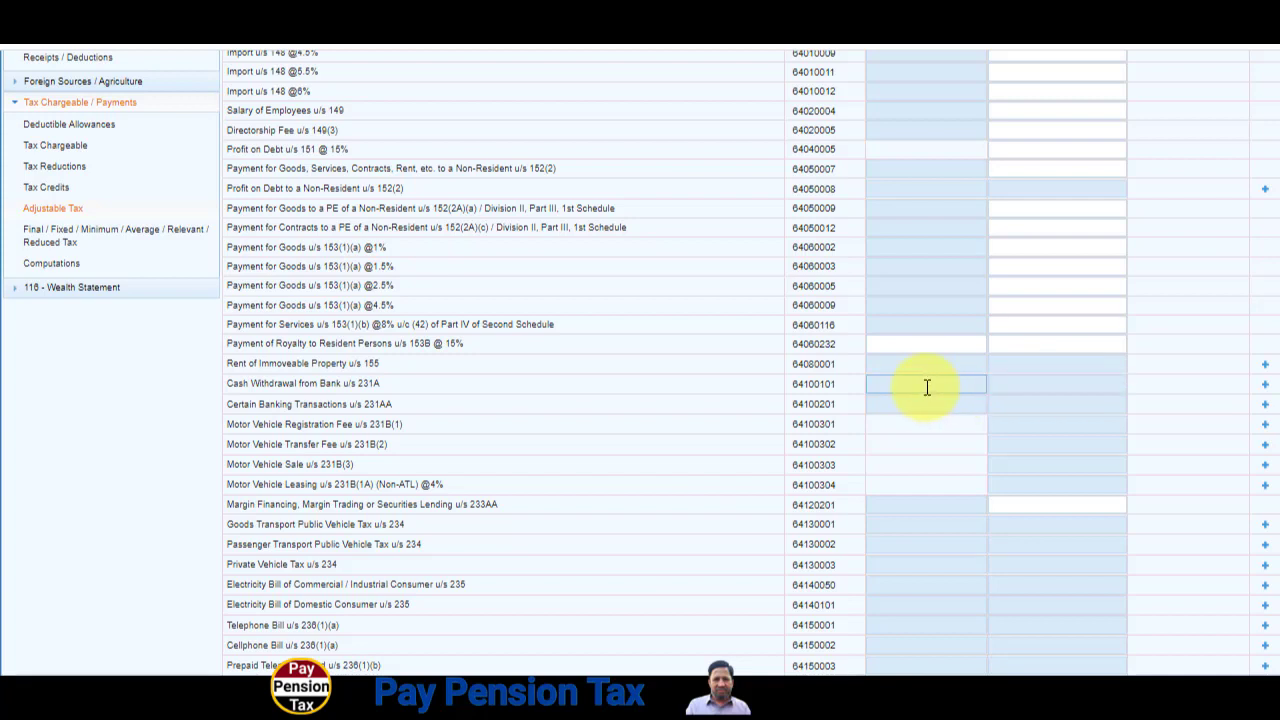
{"action": "left_click", "coordinate": [1046, 386]}
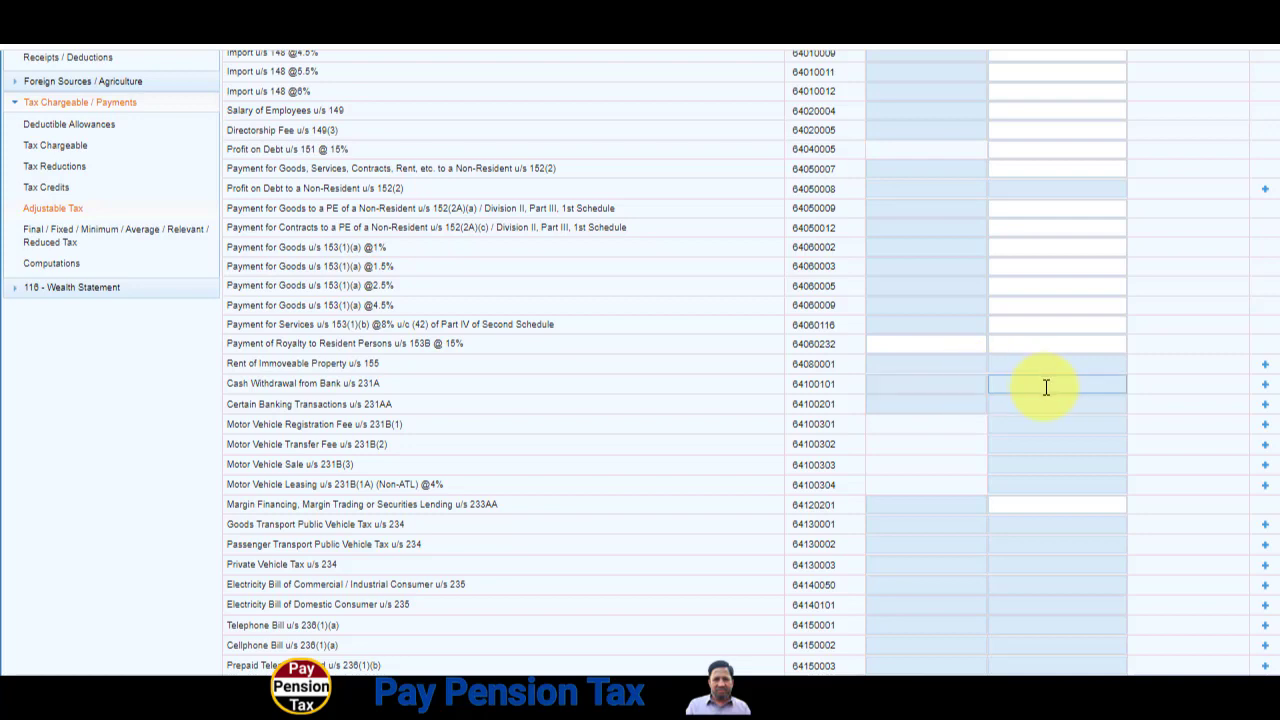
{"action": "scroll", "coordinate": [1043, 387], "scroll_direction": "down", "scroll_amount": 3}
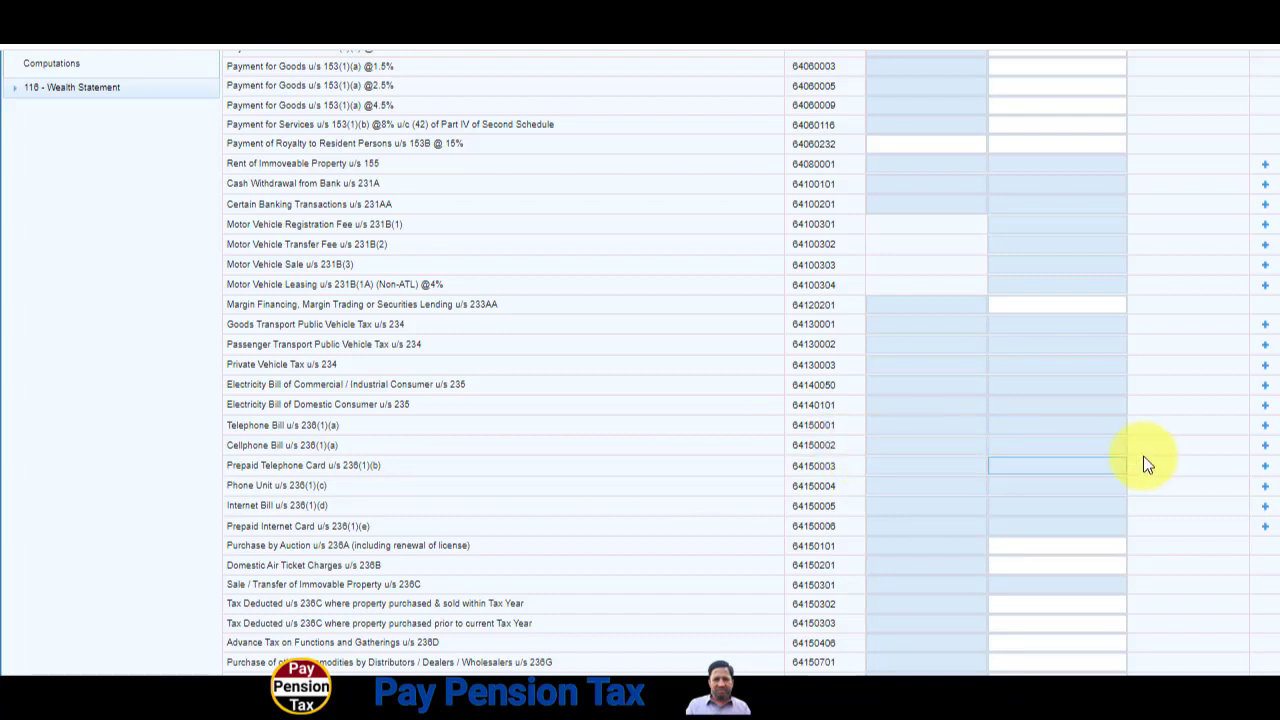
Step: Inspect the Vehicle and Contents fields of a new Private Vehicle Tax u/s 234 entry, and cancel the entry
{"action": "left_click", "coordinate": [930, 445]}
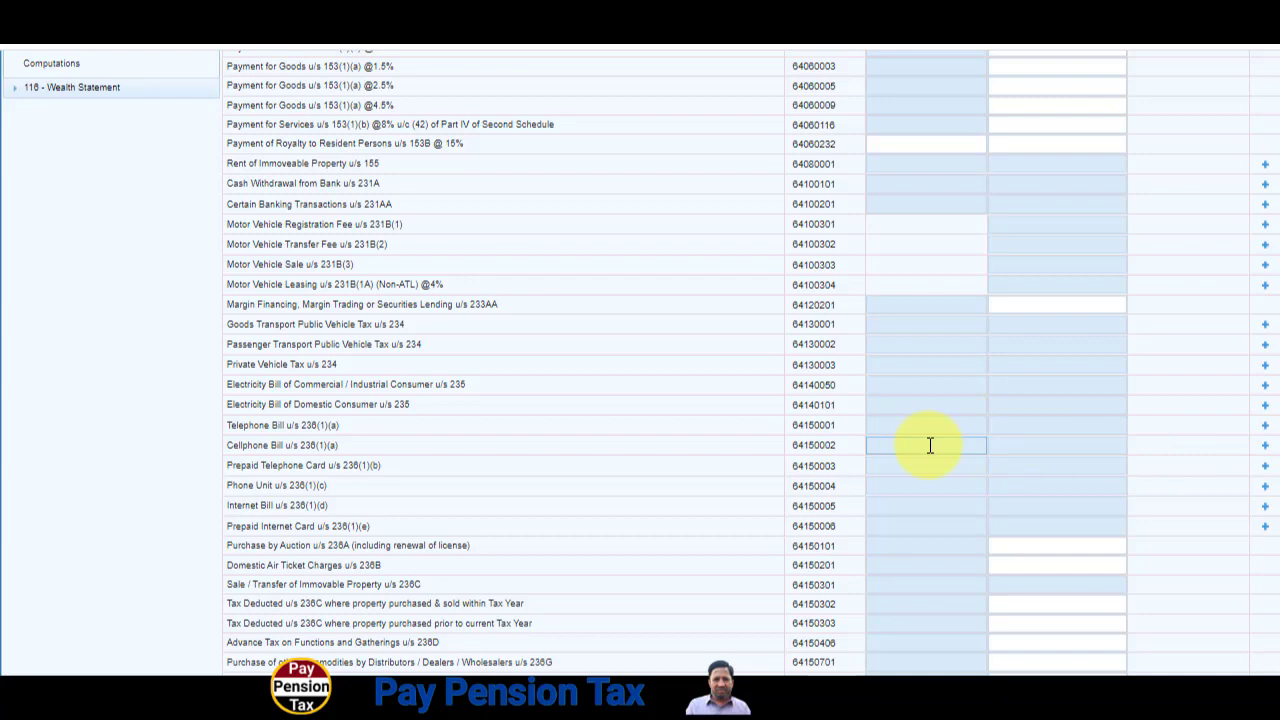
{"action": "scroll", "coordinate": [930, 445], "scroll_direction": "down", "scroll_amount": 5}
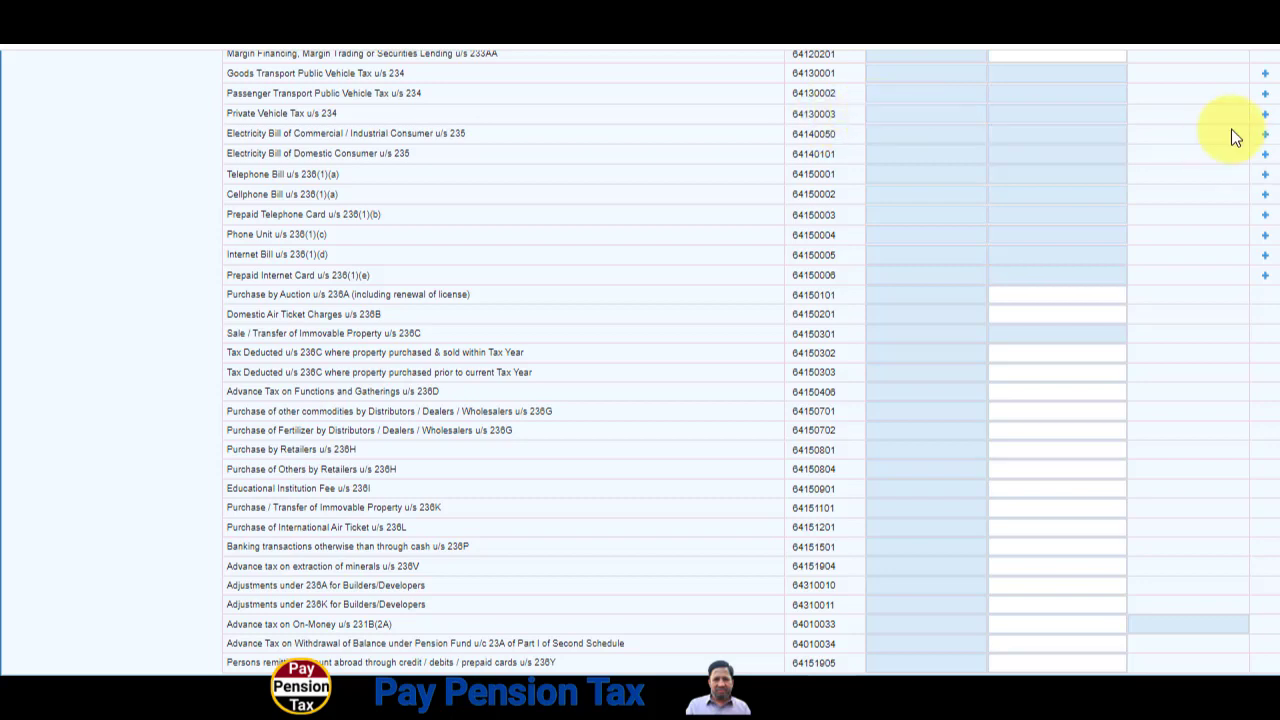
{"action": "left_click", "coordinate": [1264, 115]}
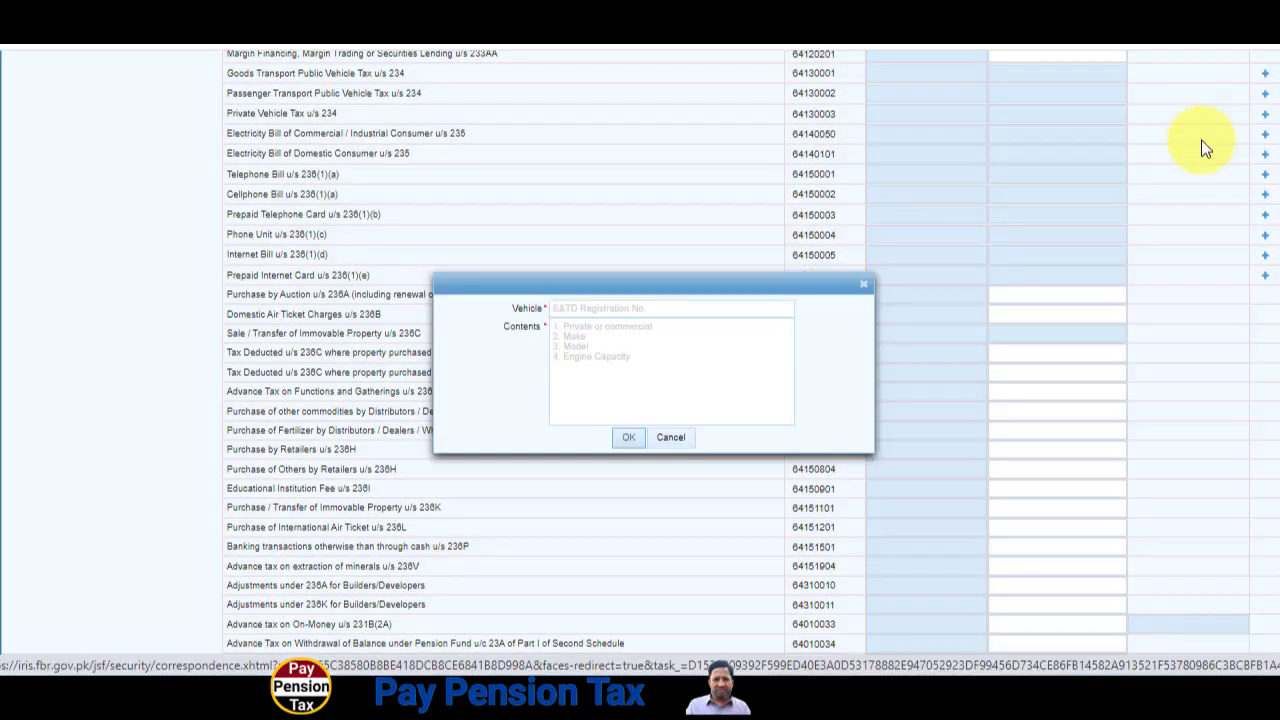
{"action": "left_click", "coordinate": [652, 308]}
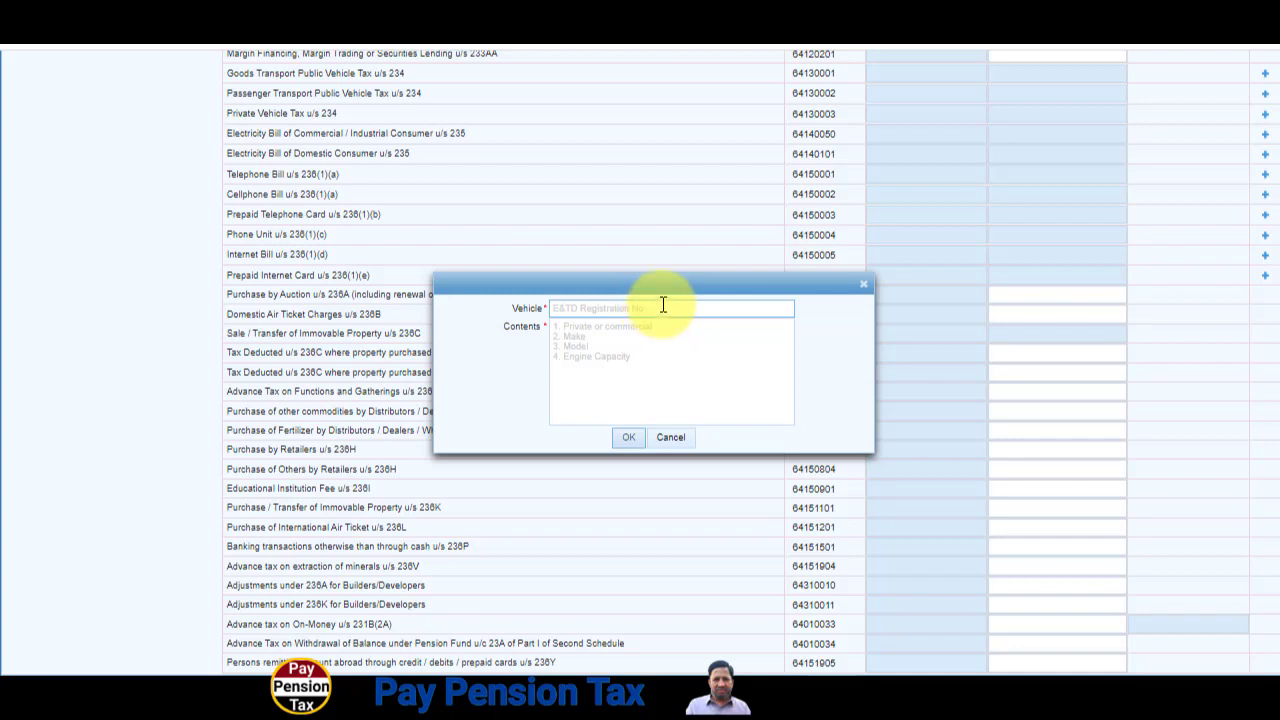
{"action": "left_click", "coordinate": [640, 358]}
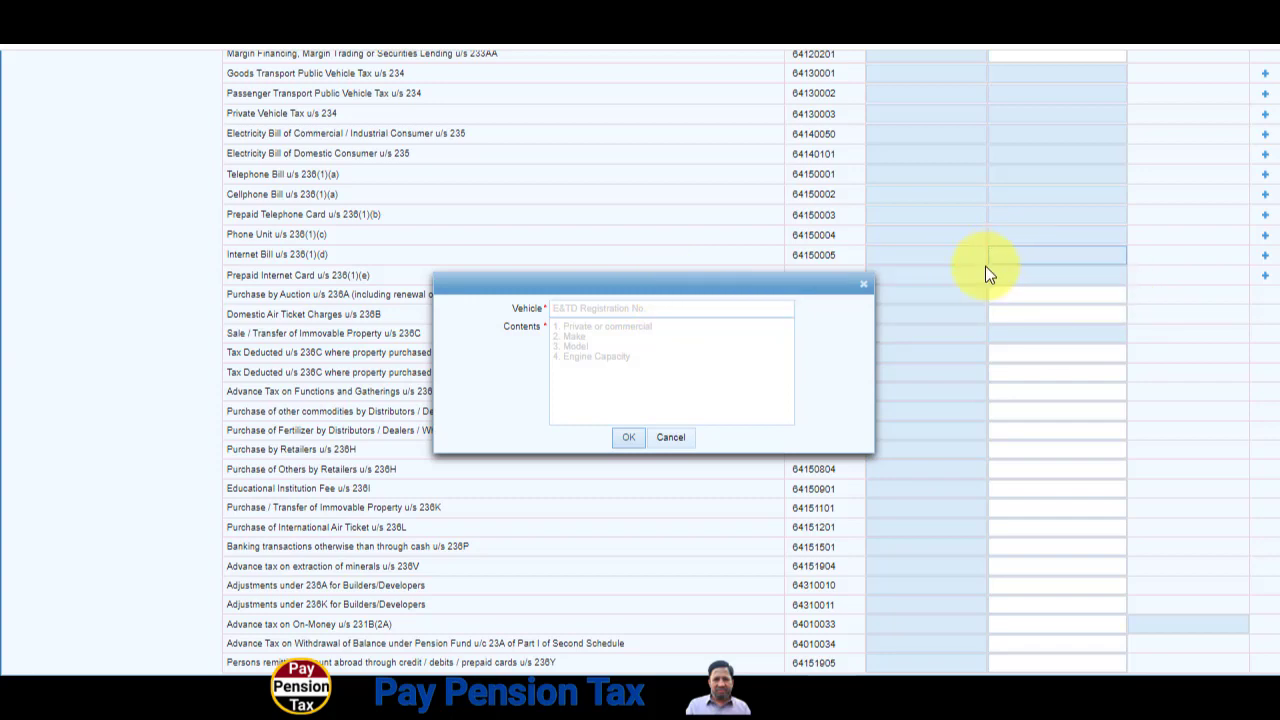
{"action": "left_click", "coordinate": [670, 438]}
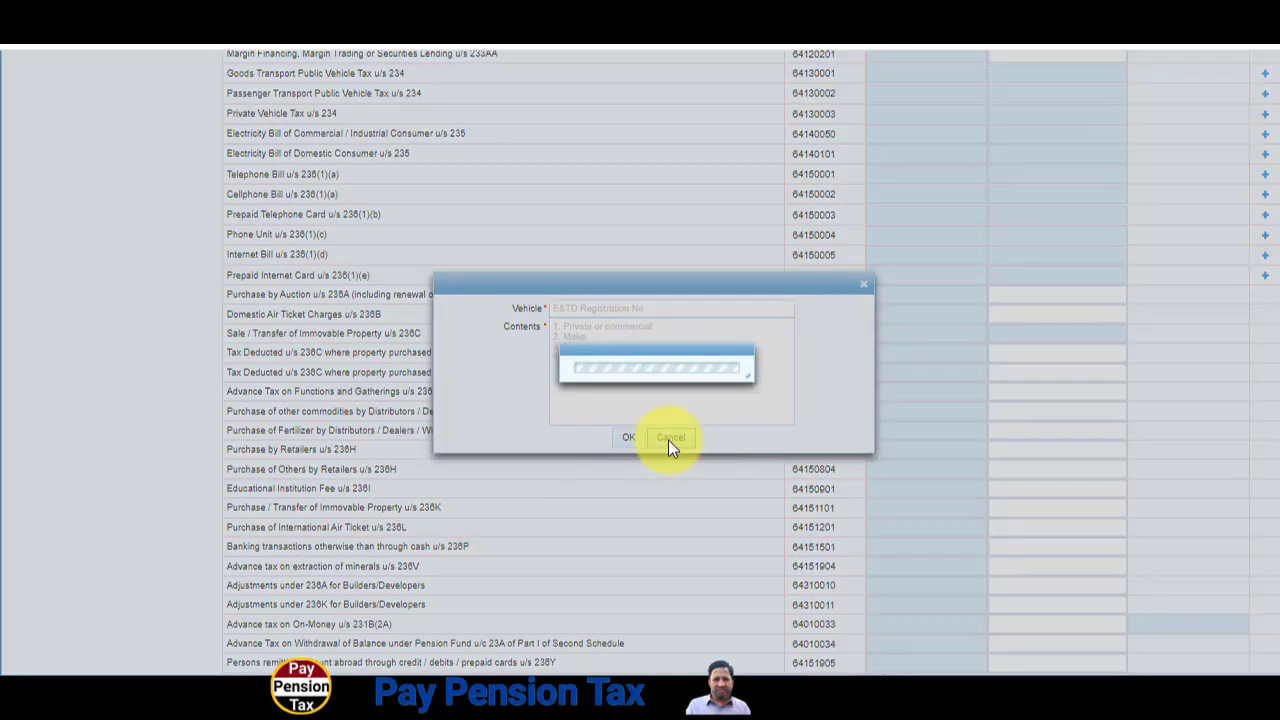
Step: Show the Final / Fixed / Minimum / Average / Relevant / Reduced Tax section and examine its rows down to Profit on debt u/s 7B
{"action": "scroll", "coordinate": [668, 446], "scroll_direction": "up", "scroll_amount": 10}
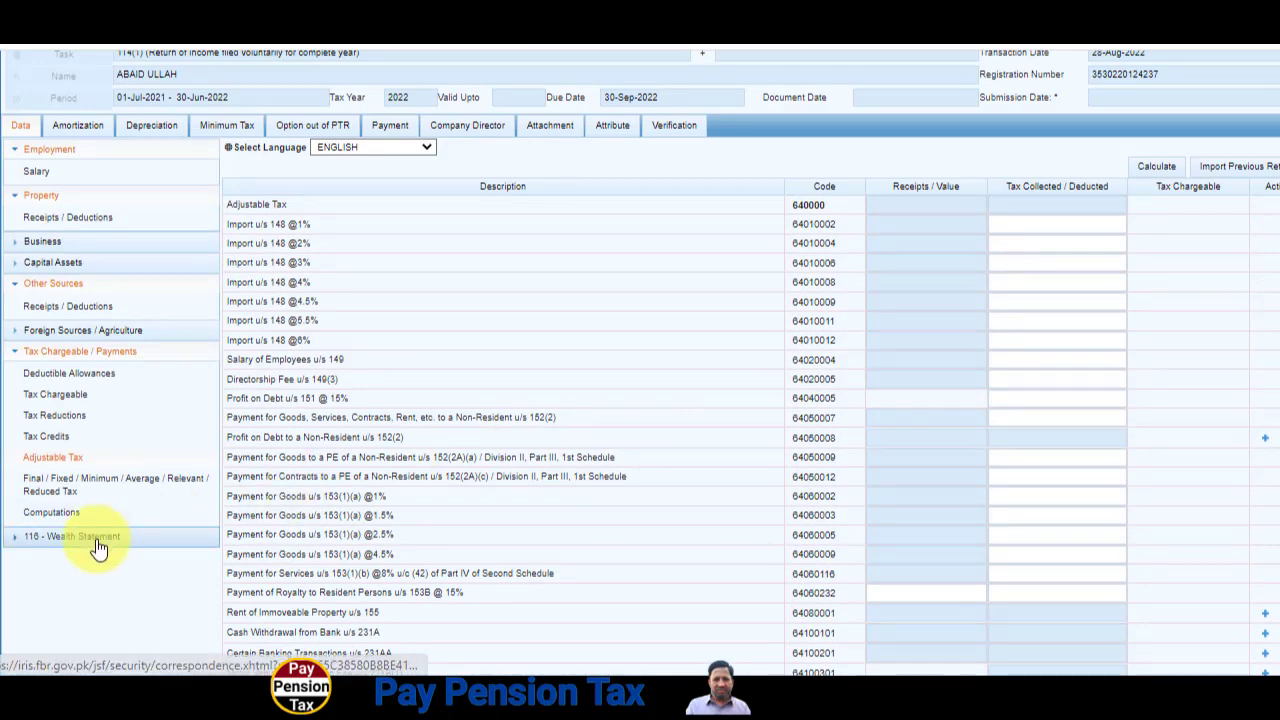
{"action": "left_click", "coordinate": [58, 488]}
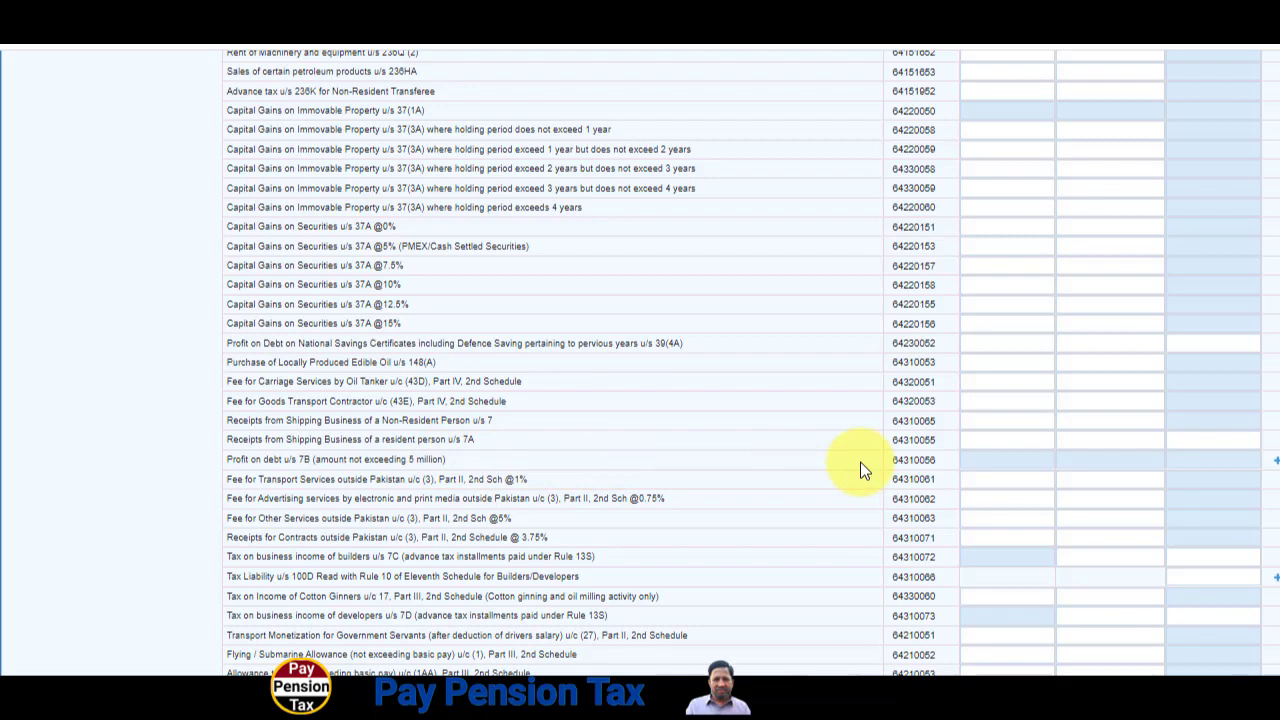
{"action": "left_click", "coordinate": [975, 457]}
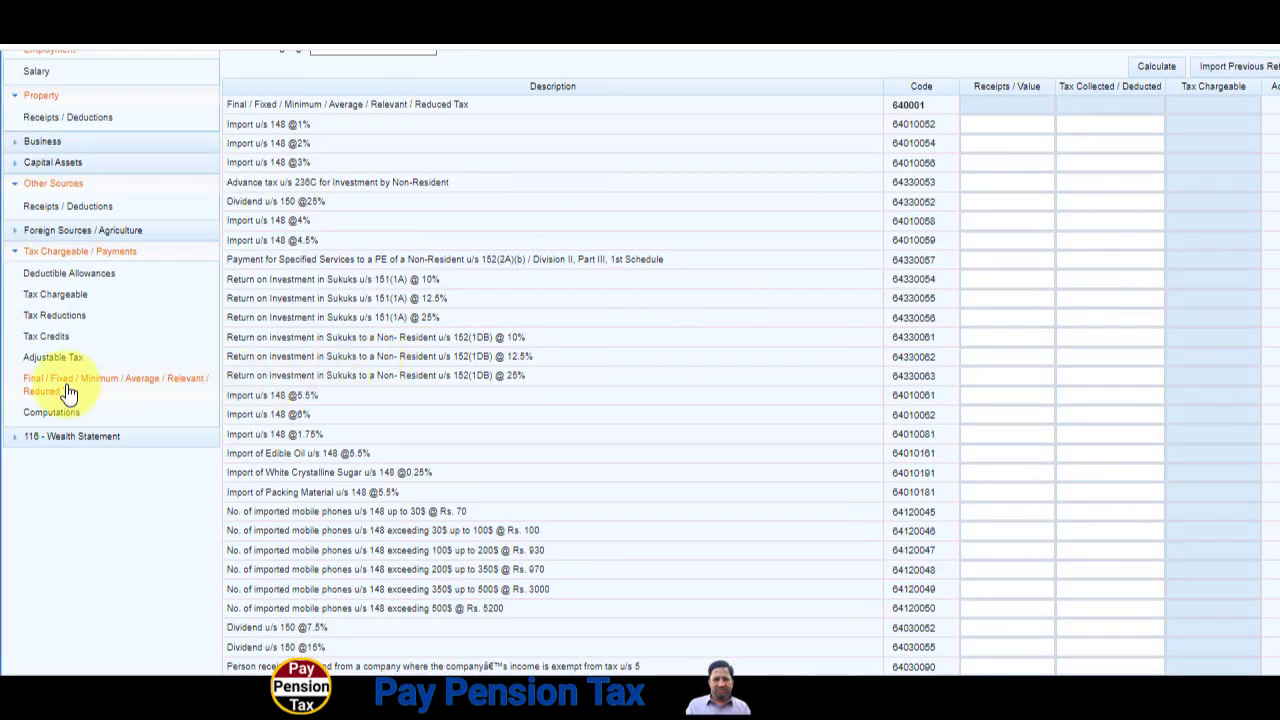
Step: Show Personal Expenses in the 116 - Wealth Statement and examine its amount fields, from rent to contribution by family members
{"action": "left_click", "coordinate": [70, 440]}
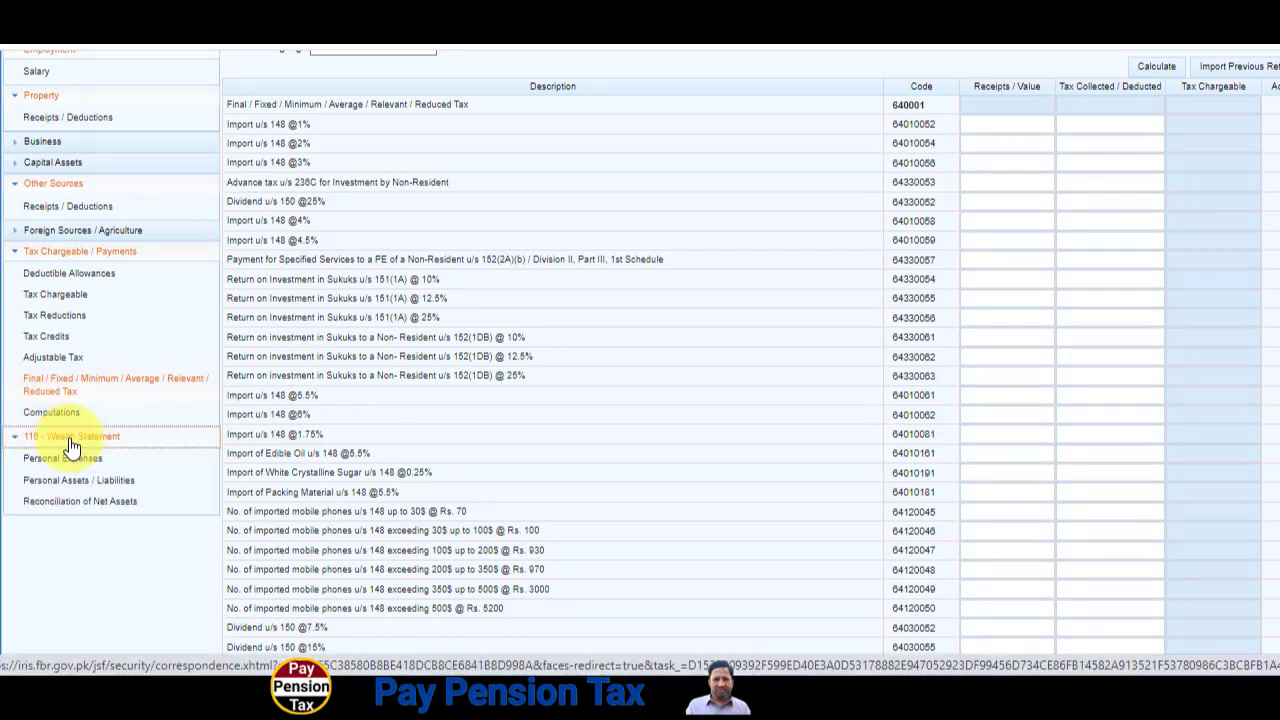
{"action": "left_click", "coordinate": [77, 455]}
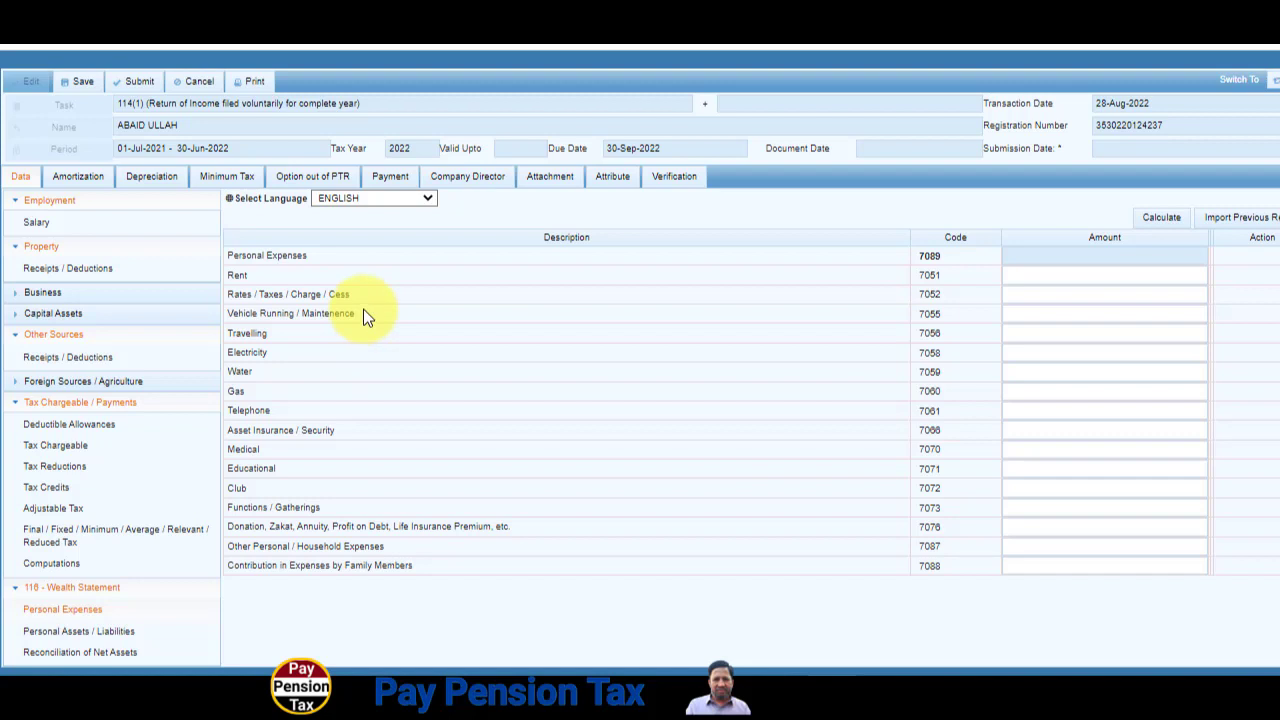
{"action": "left_click", "coordinate": [1018, 315]}
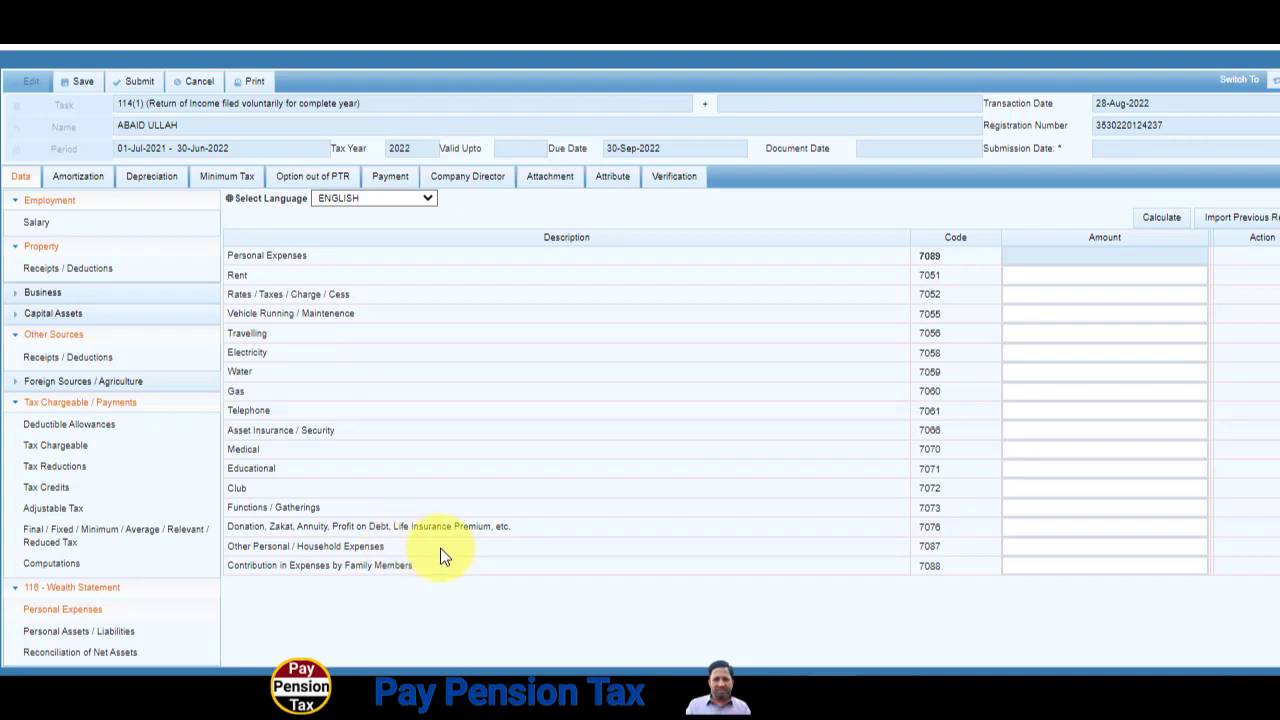
{"action": "left_click", "coordinate": [1058, 549]}
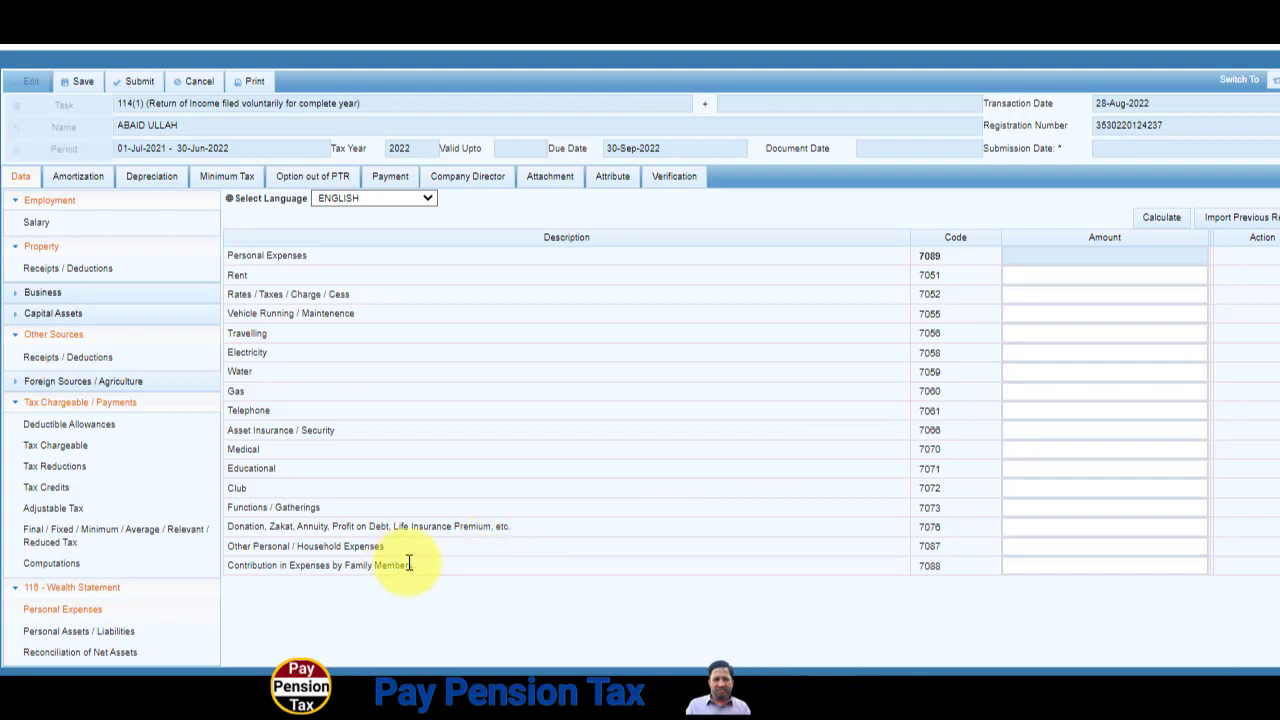
{"action": "left_click", "coordinate": [1062, 565]}
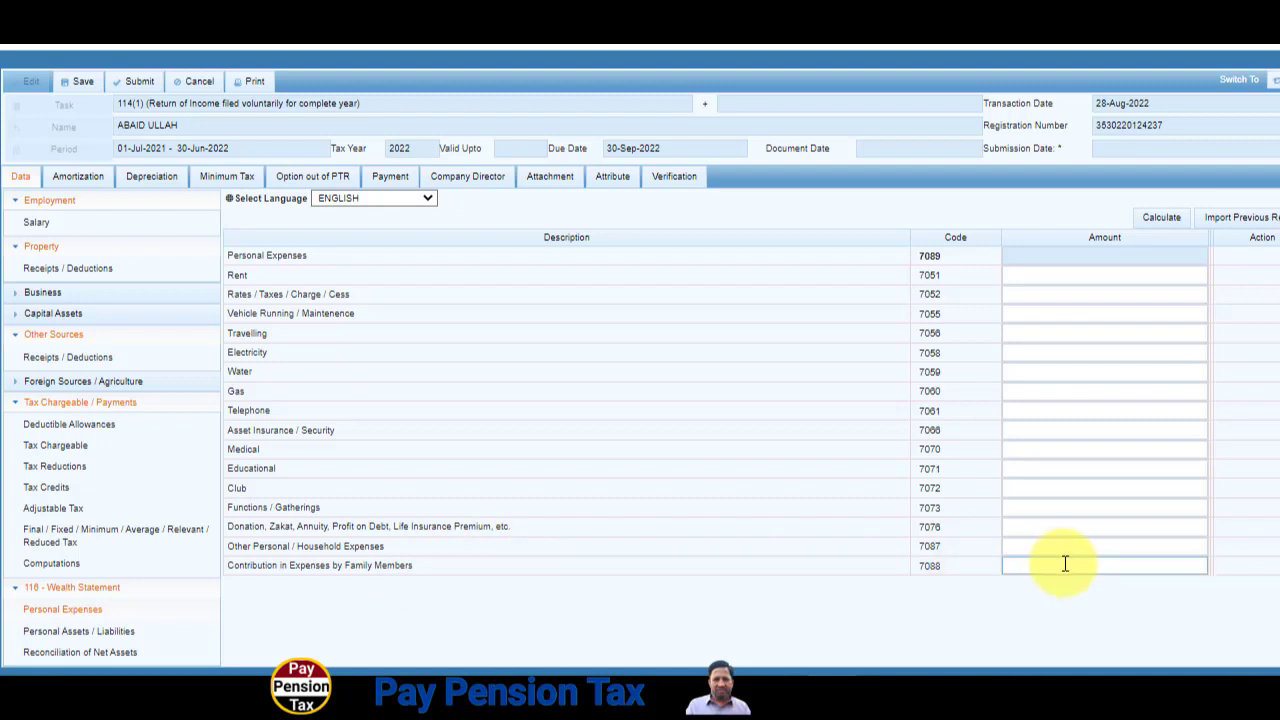
{"action": "left_click", "coordinate": [1093, 277]}
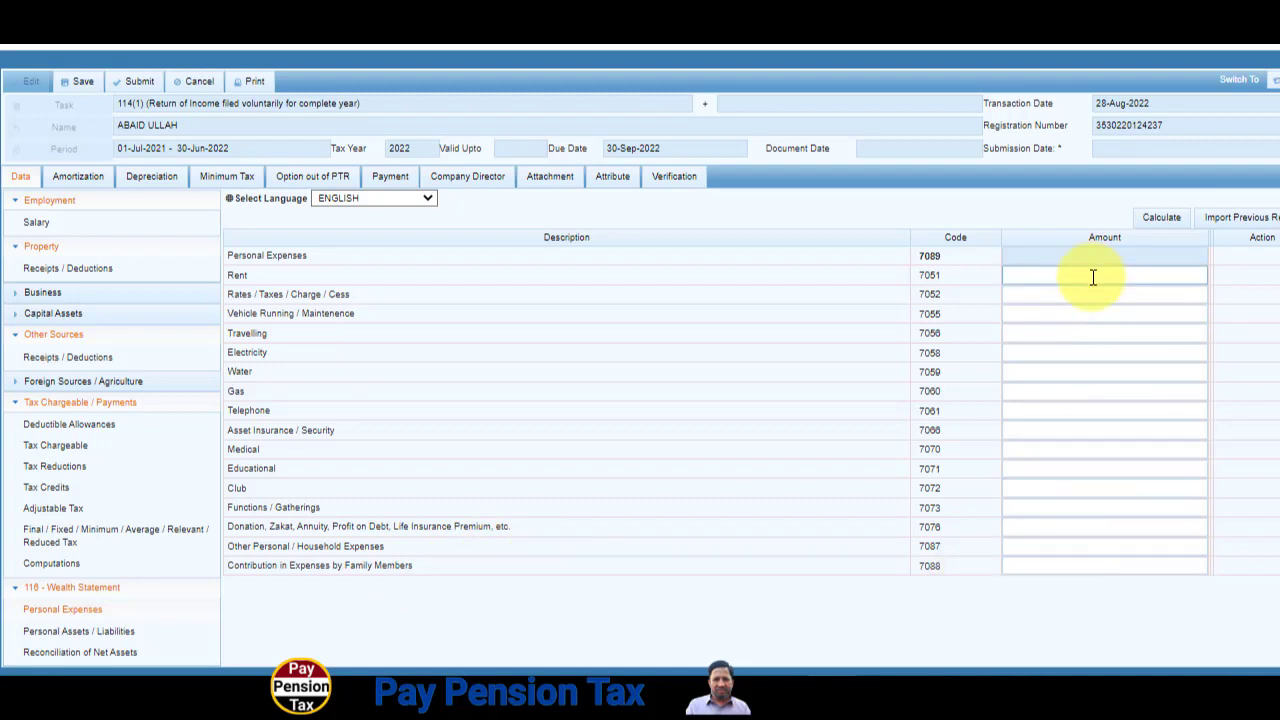
{"action": "left_click", "coordinate": [1076, 566]}
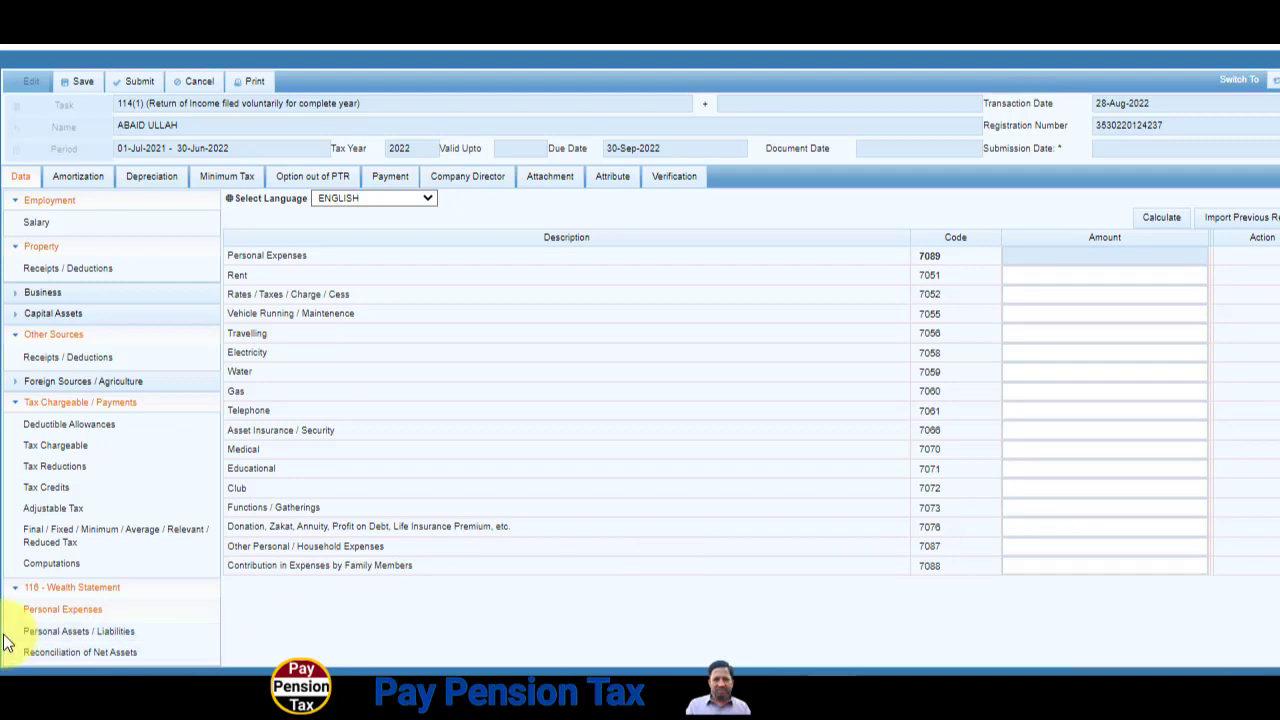
Step: Show Personal Assets / Liabilities in the wealth statement and examine the asset amounts, including Cash (Non-Business) and Total Assets
{"action": "left_click", "coordinate": [85, 636]}
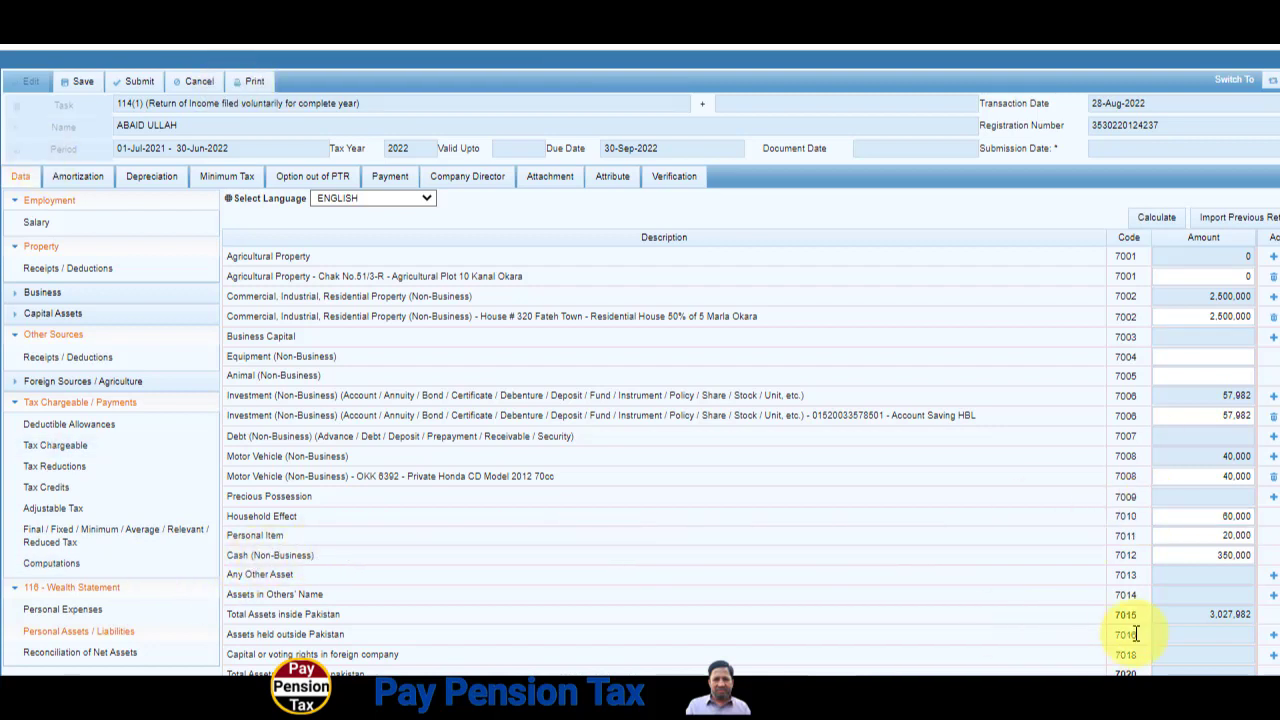
{"action": "left_click", "coordinate": [1210, 580]}
{"action": "left_click", "coordinate": [1210, 555]}
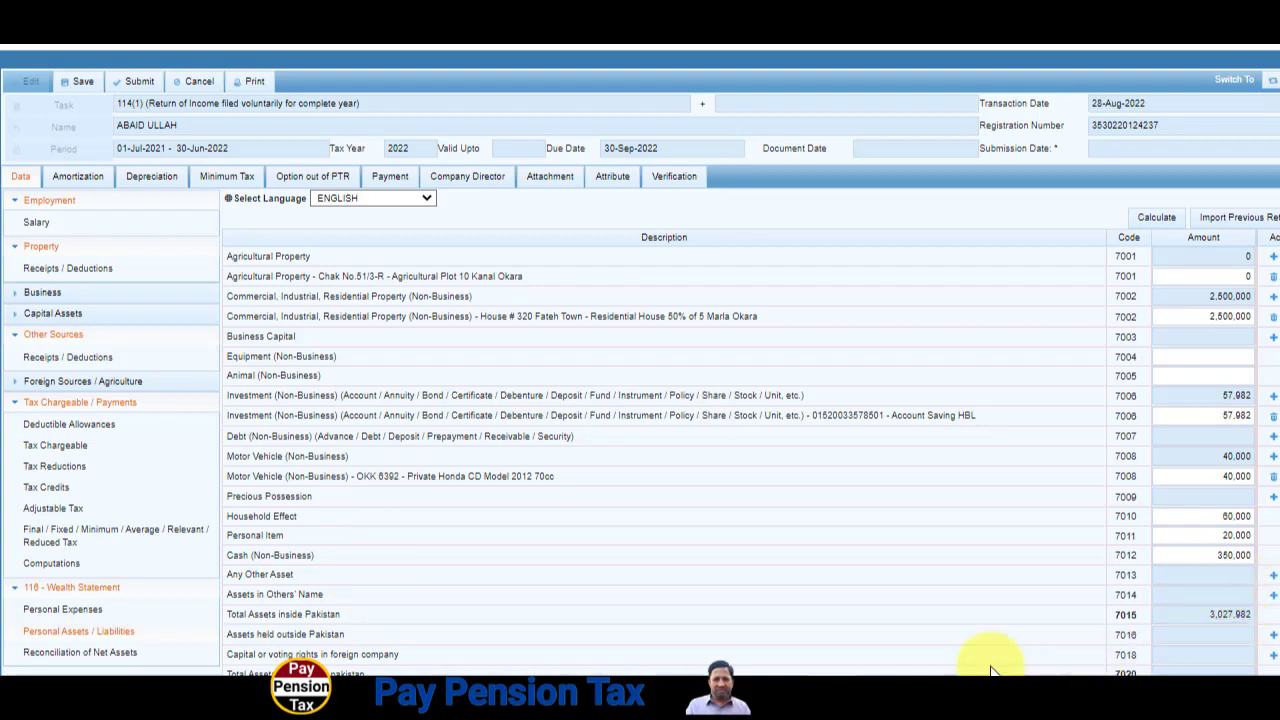
{"action": "scroll", "coordinate": [914, 600], "scroll_direction": "down", "scroll_amount": 1}
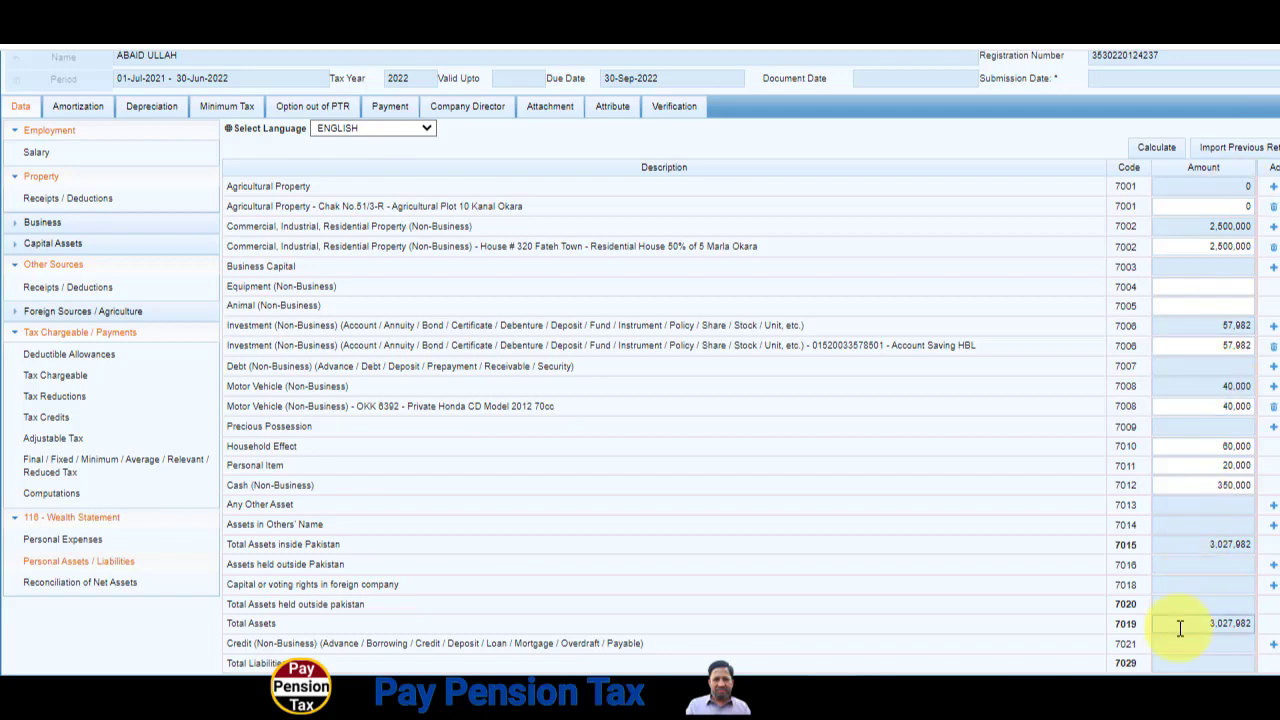
Step: Show Reconciliation of Net Assets and examine the increase or decrease in assets and the inflow fields down to gain on disposal of assets
{"action": "left_click", "coordinate": [86, 585]}
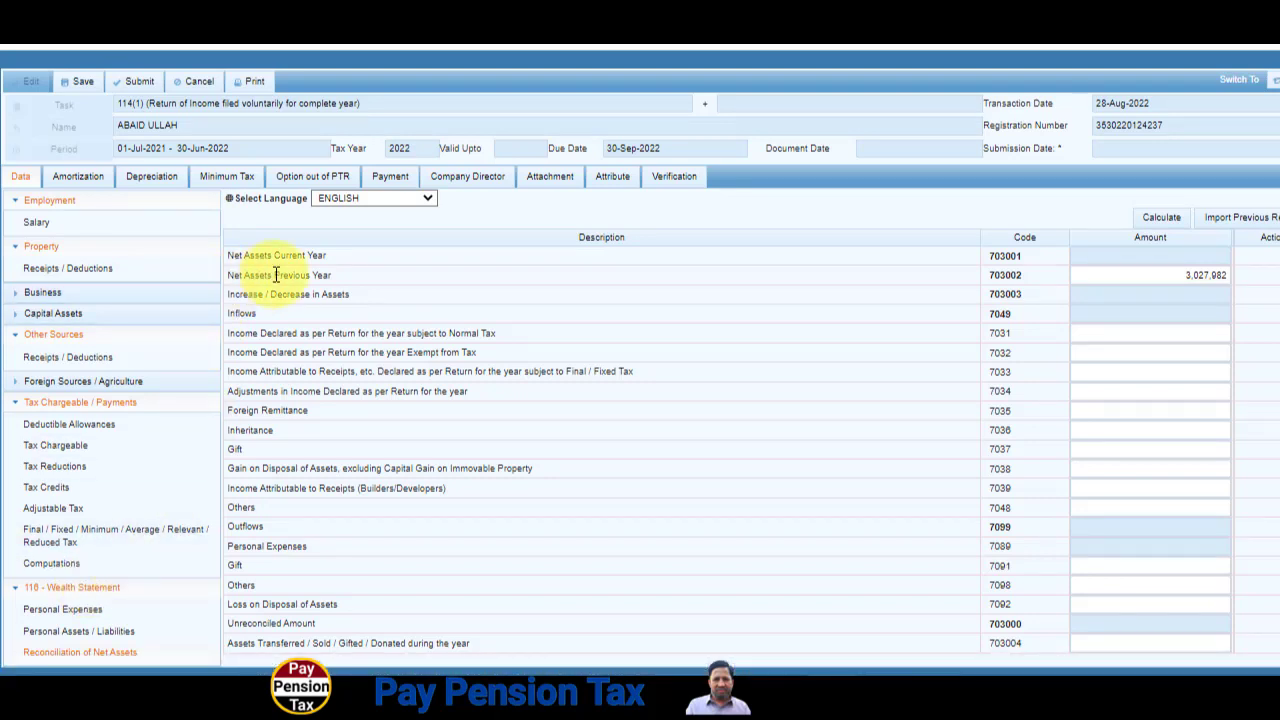
{"action": "left_click", "coordinate": [1177, 294]}
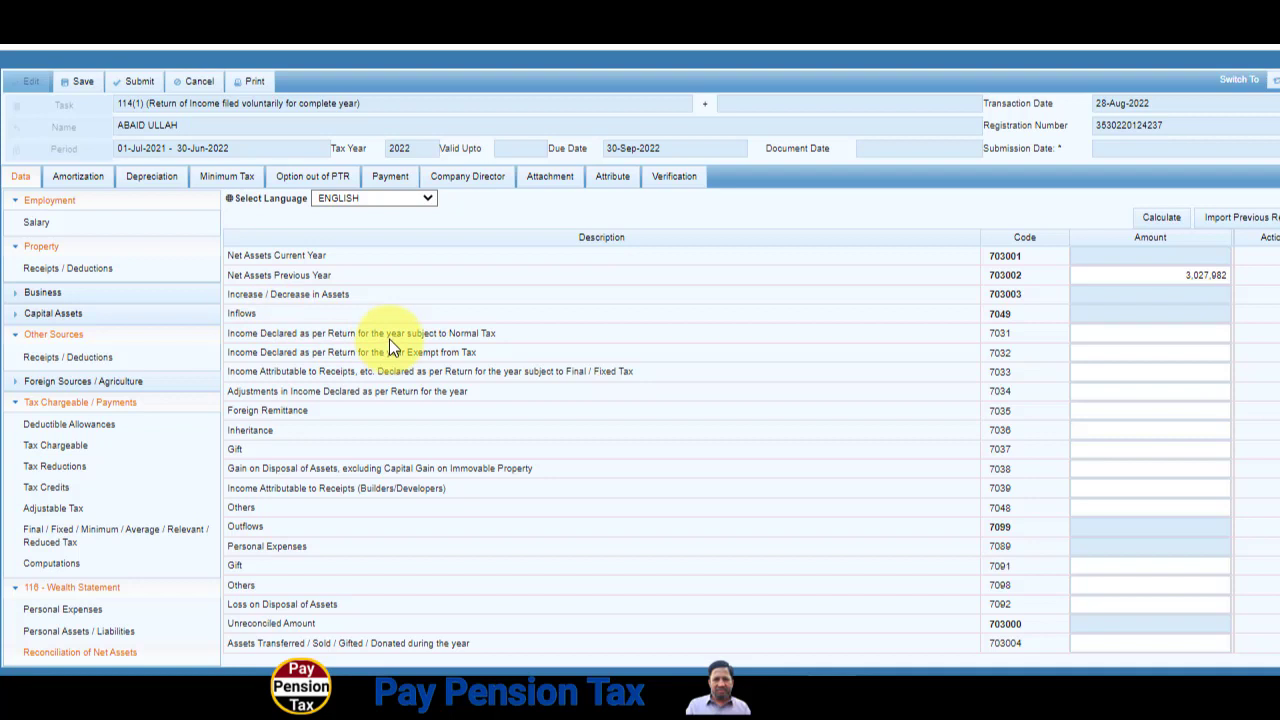
{"action": "left_click", "coordinate": [1117, 337]}
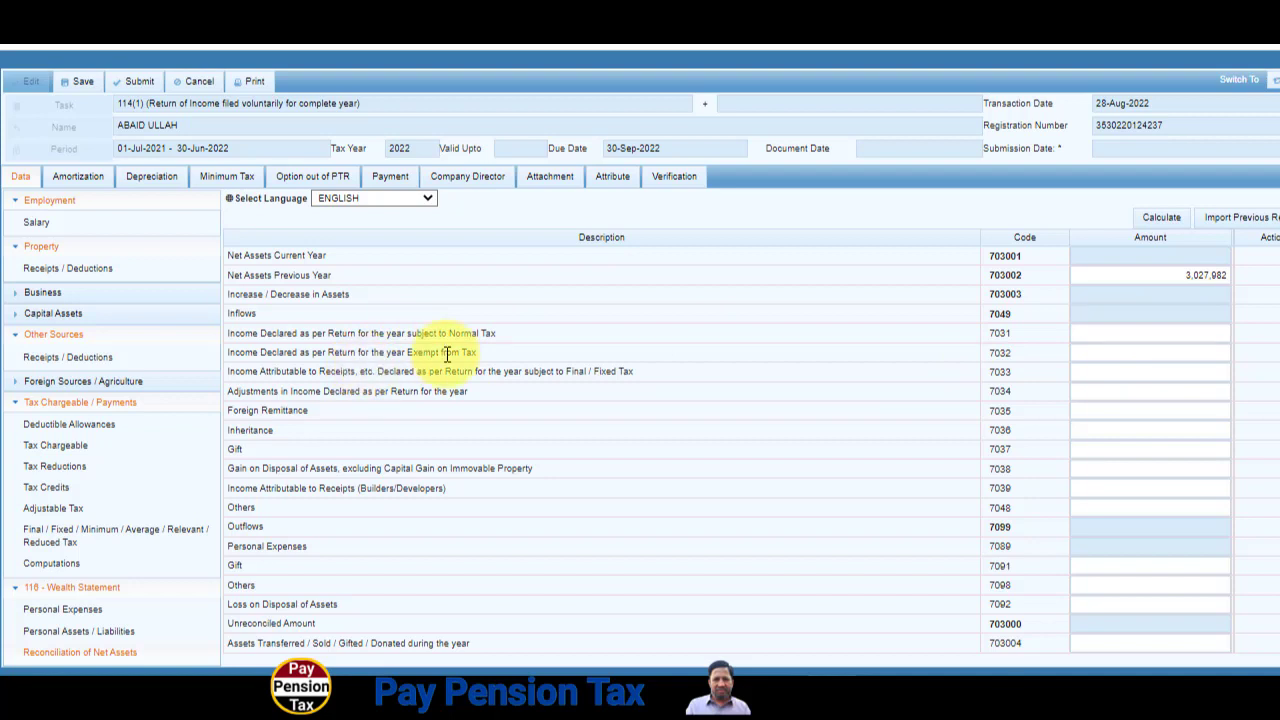
{"action": "left_click", "coordinate": [1169, 352]}
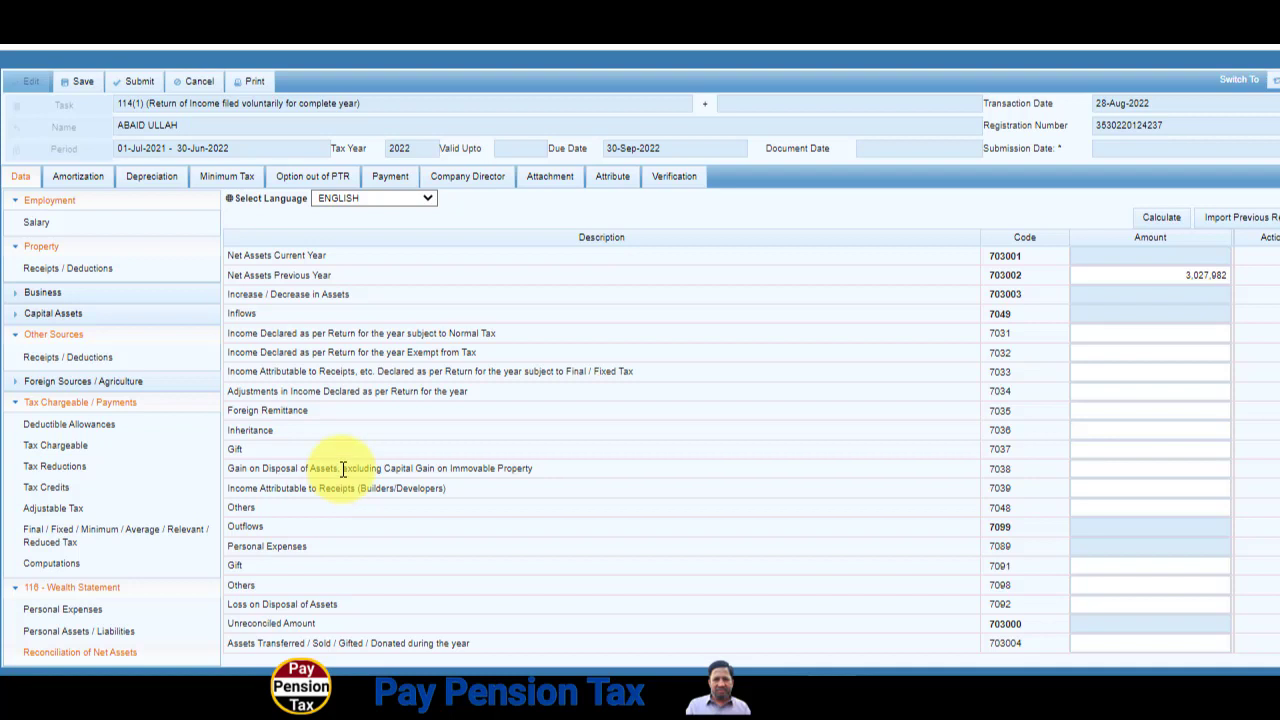
{"action": "left_click", "coordinate": [1139, 466]}
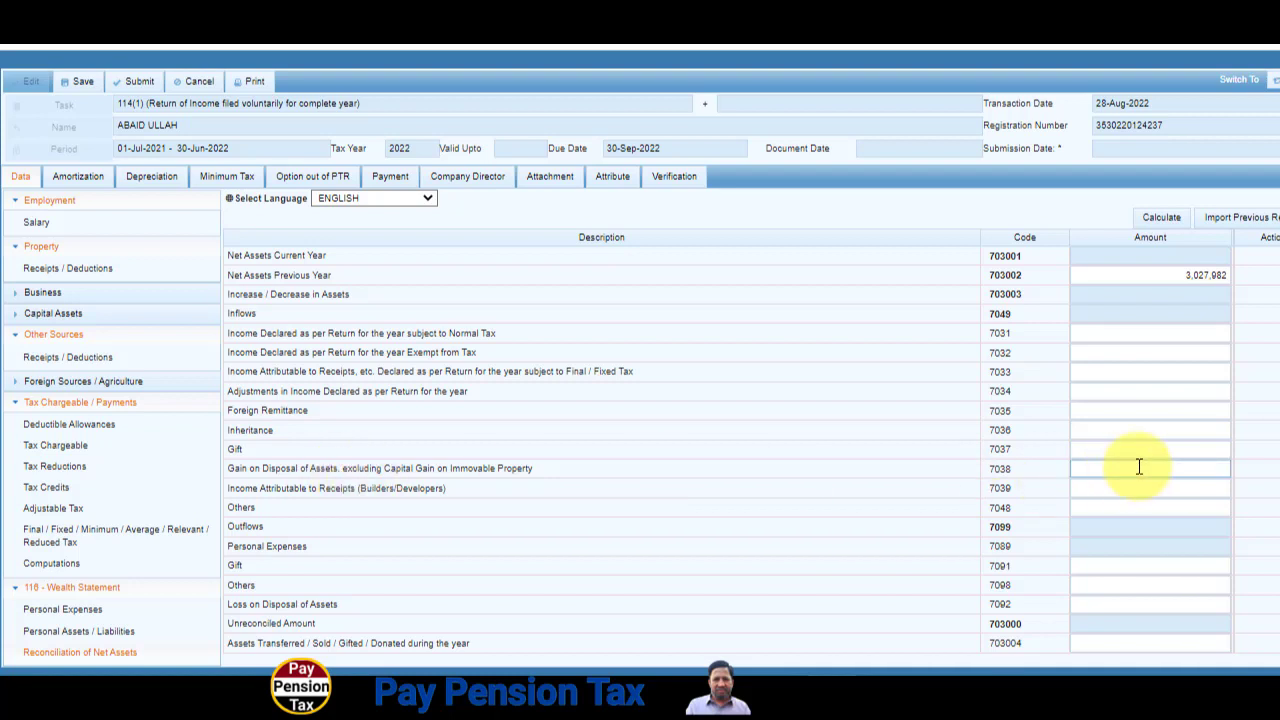